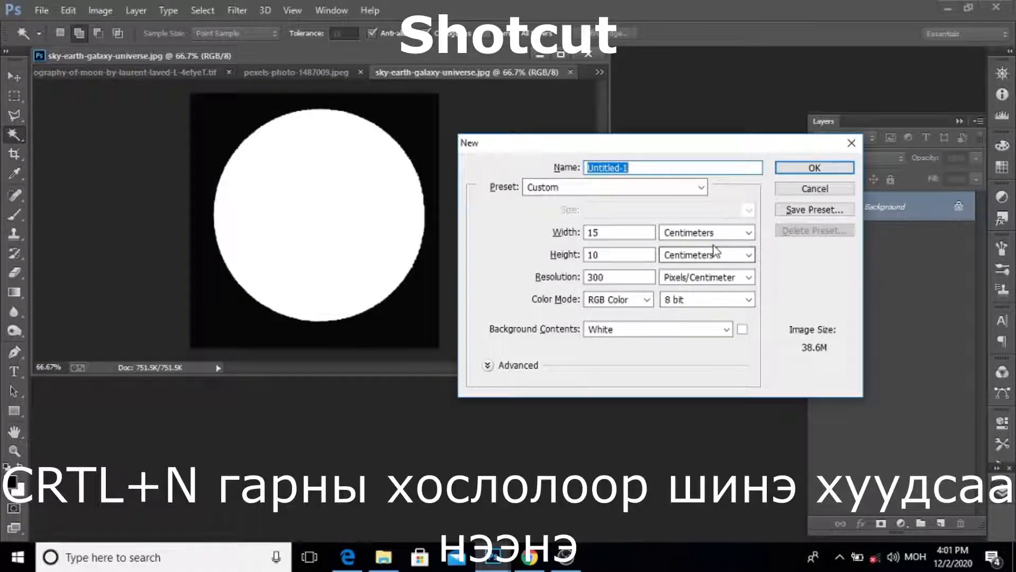
Step: Create a new white RGB document 18 cm wide and 10 cm high at 300 pixels/centimeter
click(621, 233)
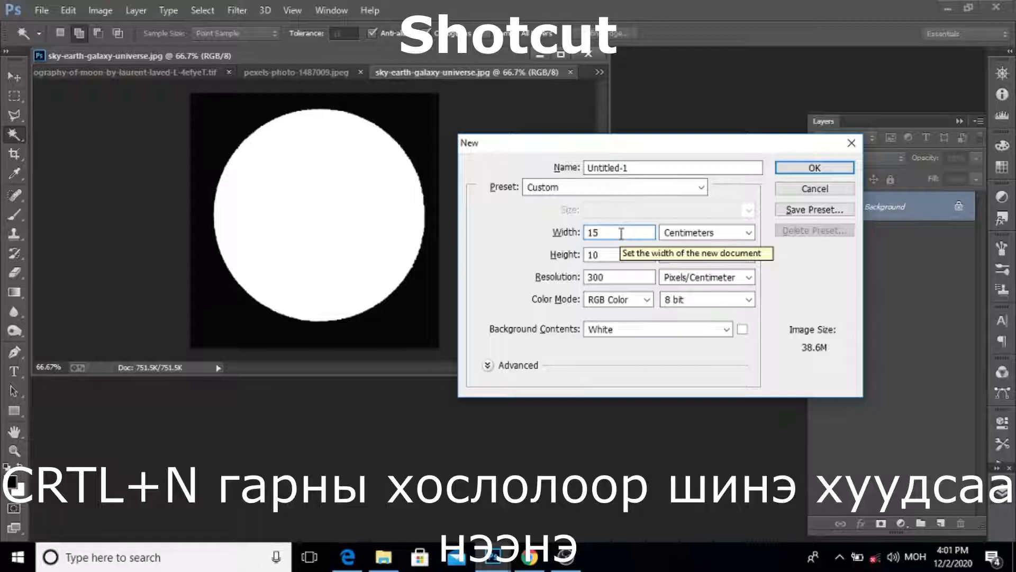
key(BackSpace)
text(8)
key(Return)
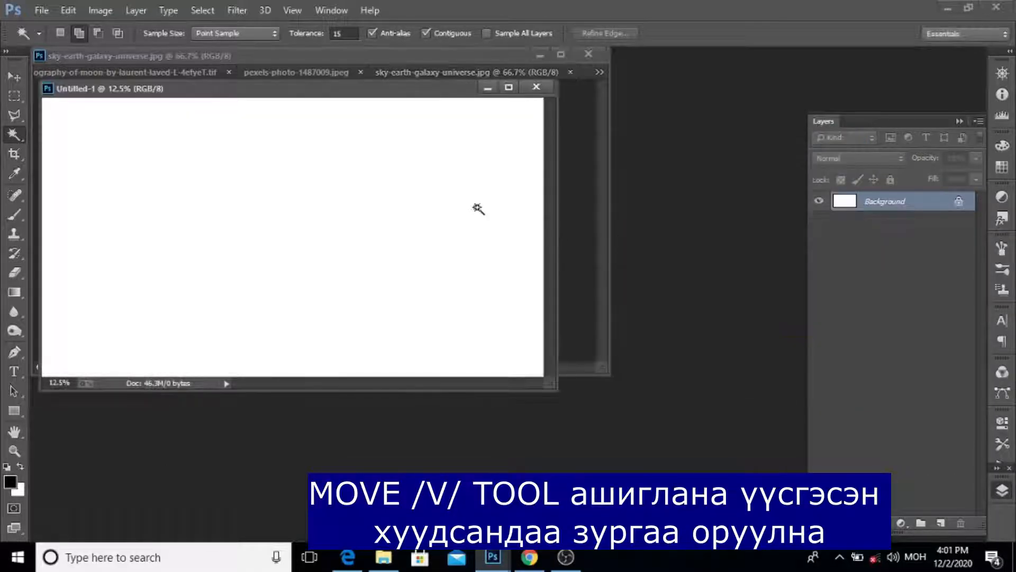
Step: Copy the starry night photo from pexels-photo-1487009.jpeg into the new blank document as a layer
drag(424, 94, 689, 176)
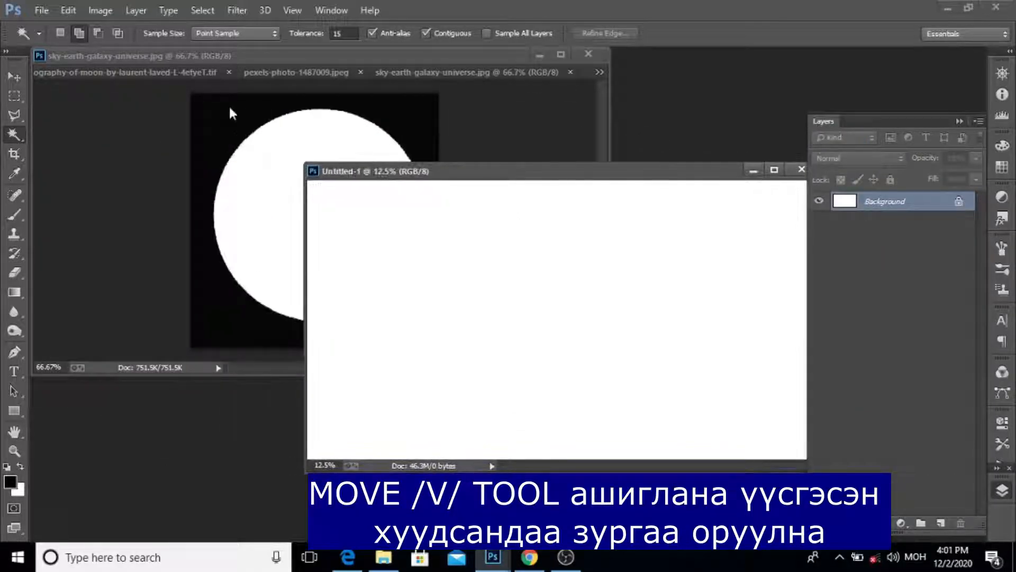
click(195, 74)
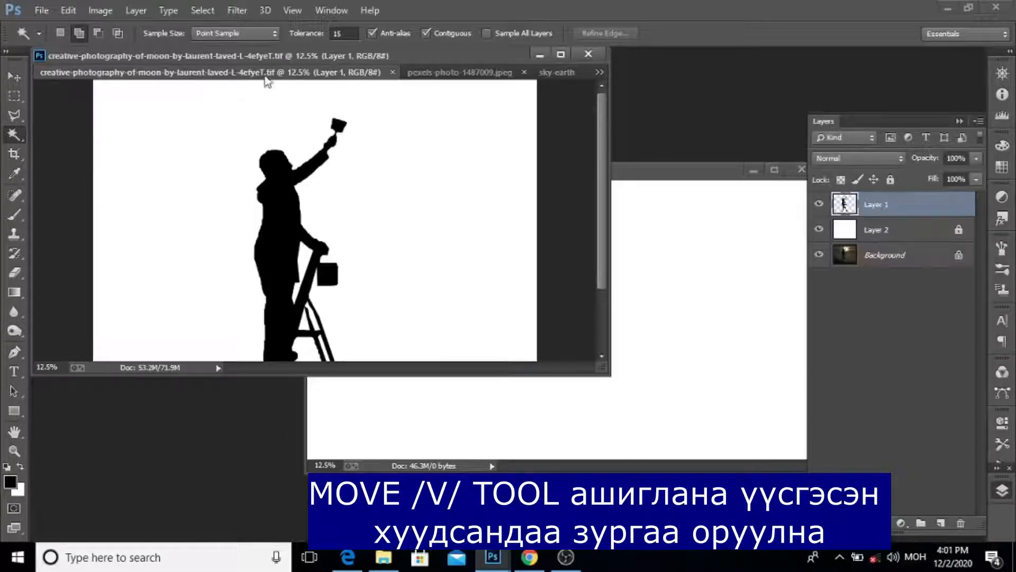
click(478, 74)
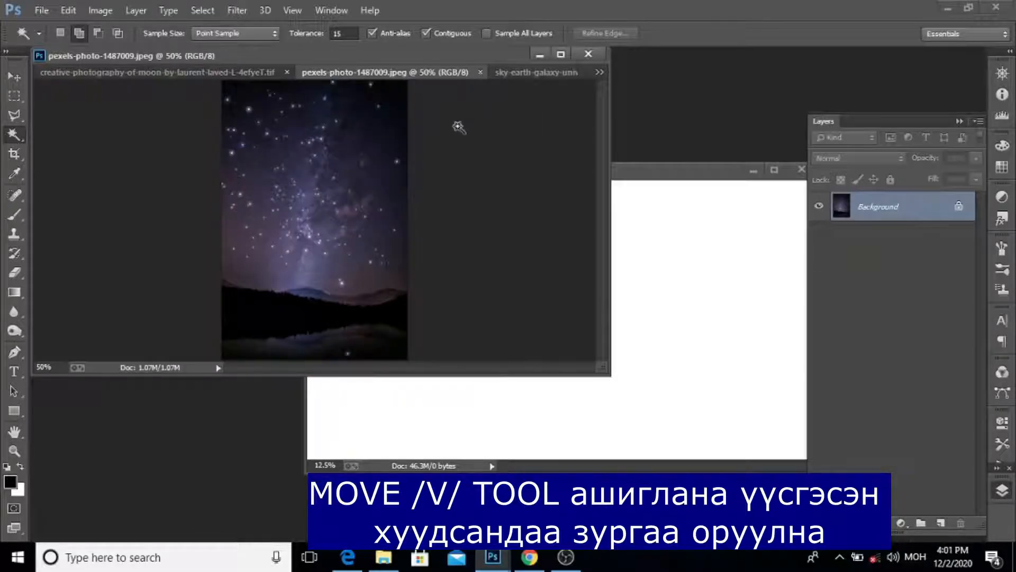
key(v)
drag(382, 203, 662, 297)
drag(637, 177, 534, 171)
key(ctrl+minus)
drag(517, 309, 545, 409)
Step: Scale the starry photo to about 1100% and position it so sky and dark hills fill the whole canvas
key(ctrl+t)
drag(483, 326, 478, 211)
drag(512, 353, 509, 317)
drag(544, 430, 627, 545)
drag(570, 381, 559, 266)
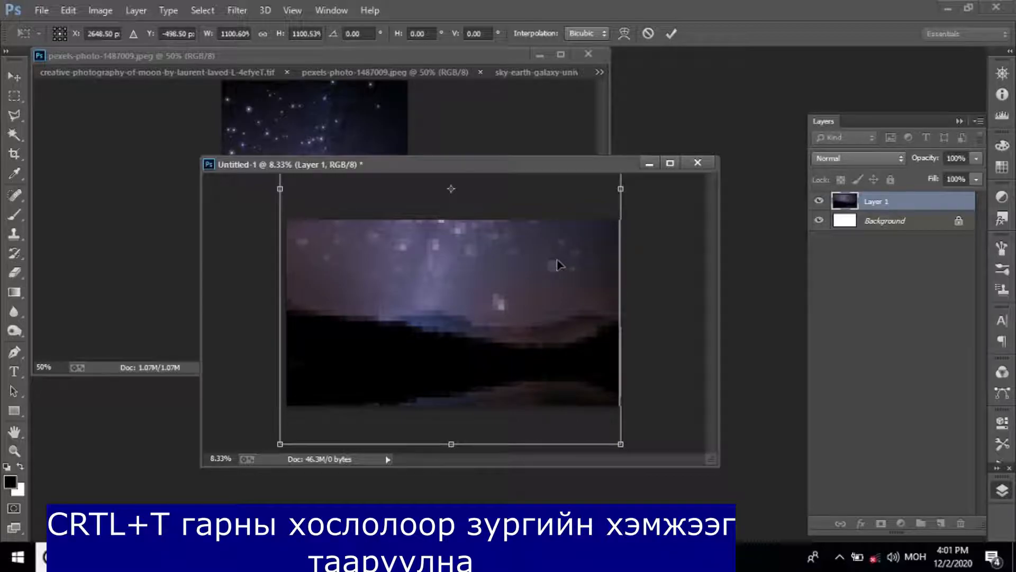
double_click(557, 260)
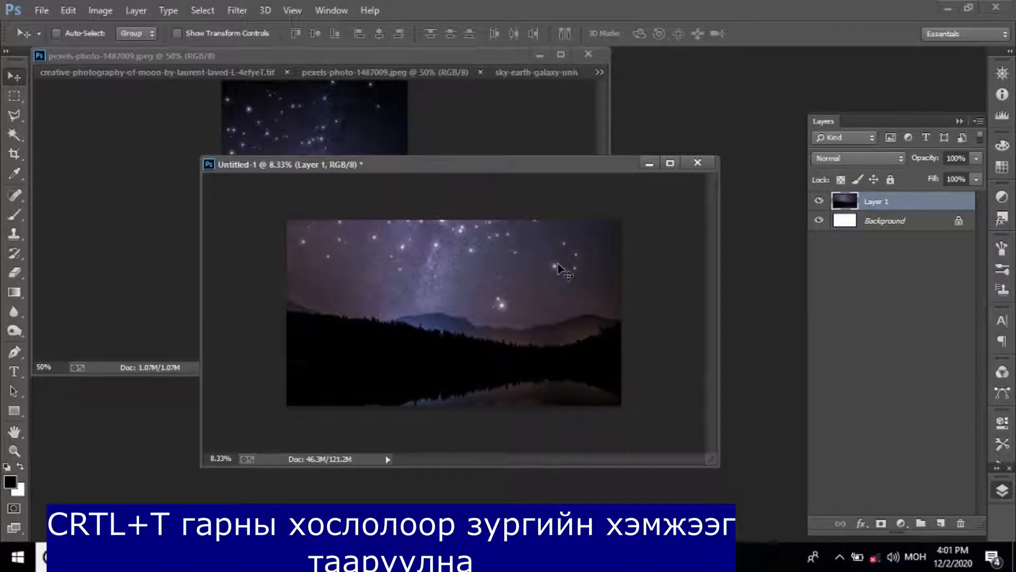
key(ctrl+plus)
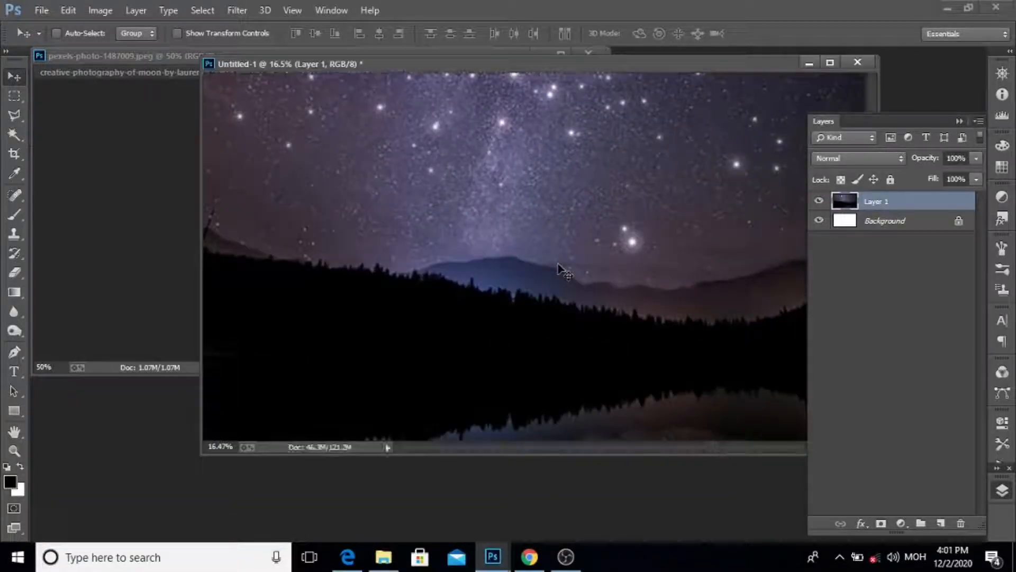
key(ctrl+minus)
key(ctrl+minus)
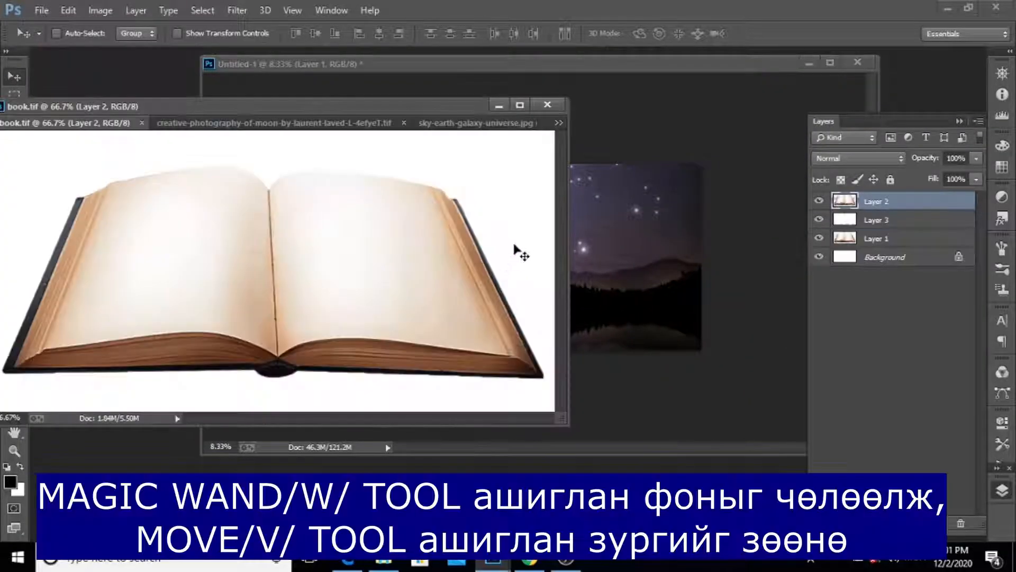
Step: Isolate the open book in book.tif by selecting its white background and inverting, and copy it into the night sky document
key(w)
click(543, 217)
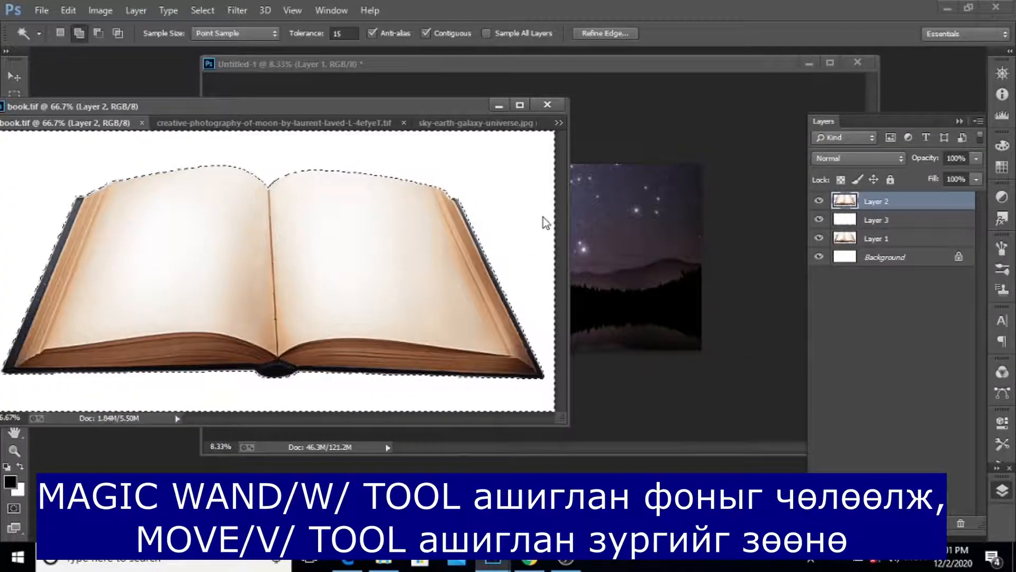
key(ctrl+shift+i)
key(v)
drag(385, 250, 726, 250)
Step: Enlarge the book with Free Transform and place it centred along the lower edge of the canvas
key(ctrl+t)
drag(671, 306, 611, 312)
key(Return)
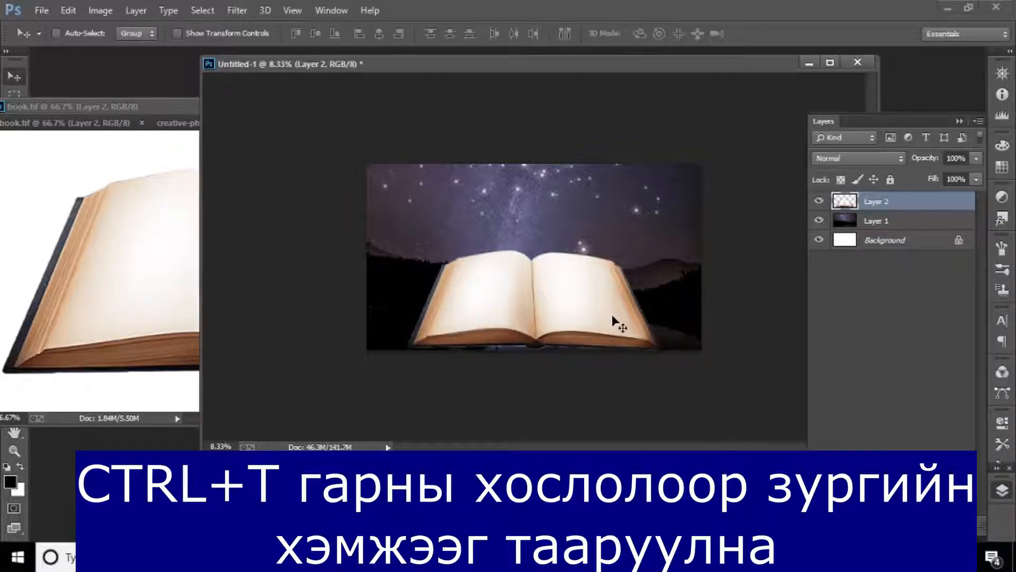
key(ctrl+plus)
key(ctrl+plus)
drag(612, 338, 614, 351)
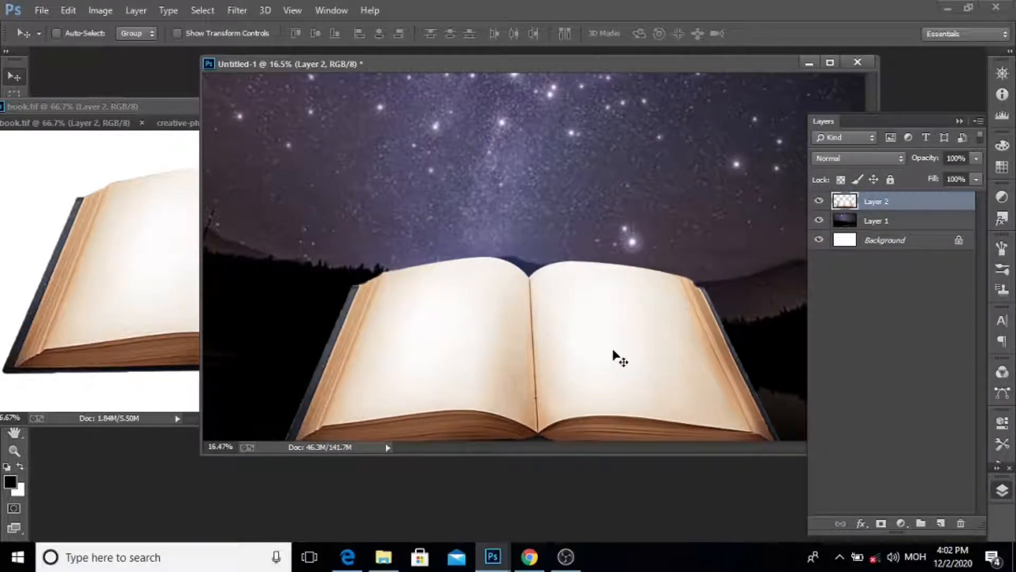
Step: Select the white circle in sky-earth-galaxy-universe.jpg with the Magic Wand and copy it into the book composition
click(113, 205)
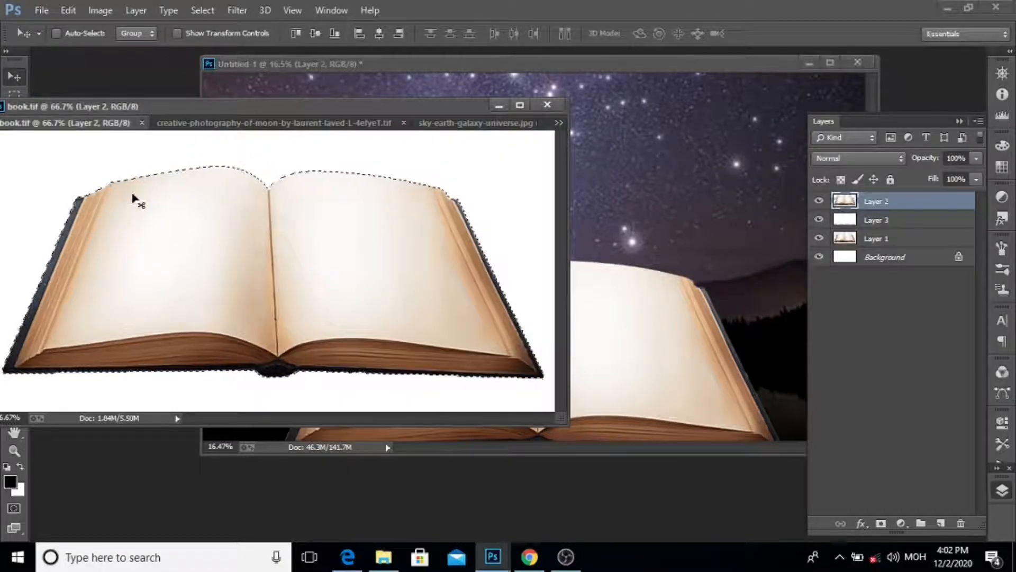
click(370, 127)
click(371, 127)
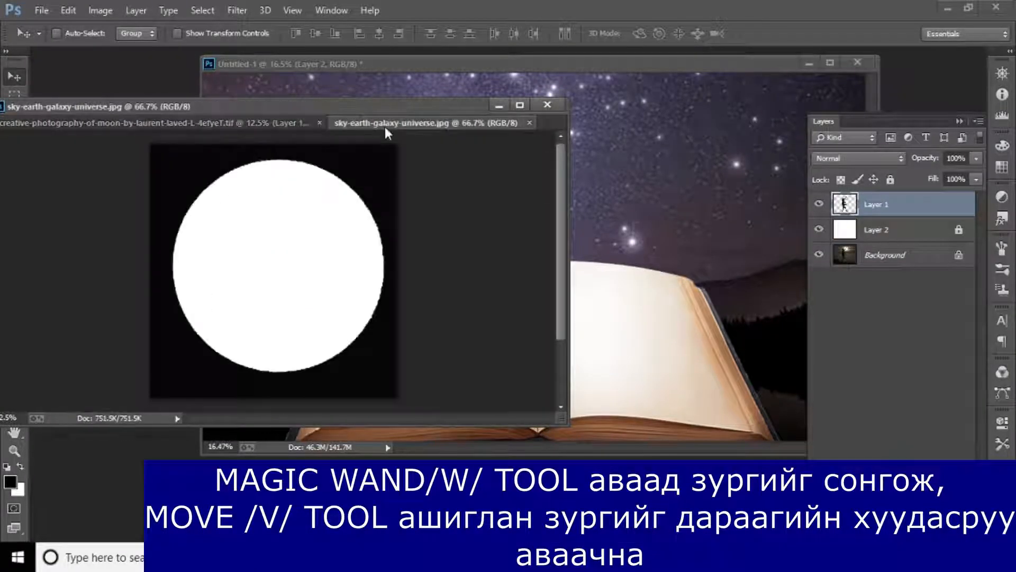
key(w)
click(317, 274)
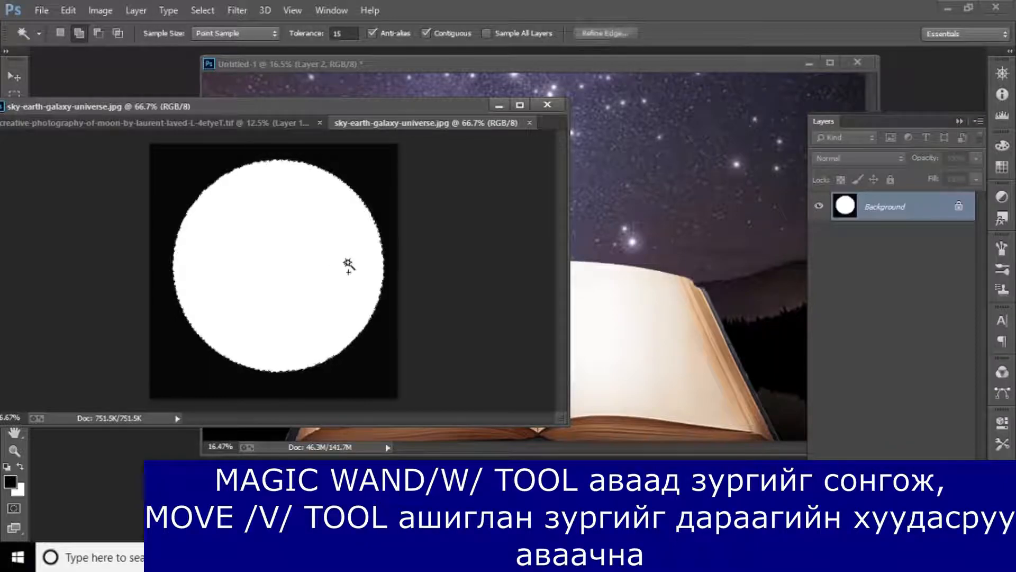
key(v)
drag(373, 228, 627, 244)
Step: Enlarge the white circle and place it as a moon in the sky above the book's centre
key(ctrl+t)
drag(552, 220, 538, 195)
key(Return)
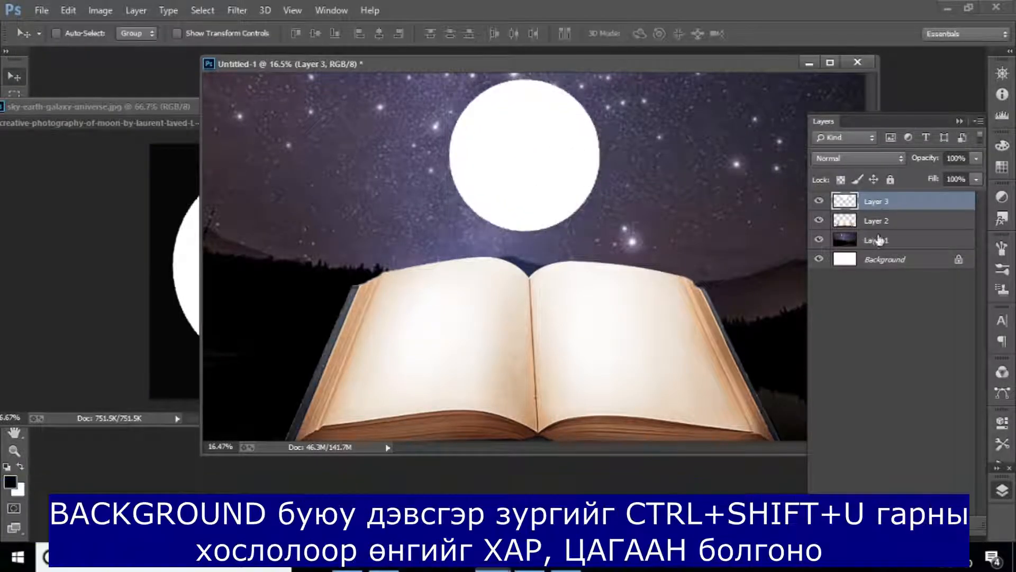
Step: Desaturate the starry background on Layer 1 and darken its midtones with Levels
click(872, 240)
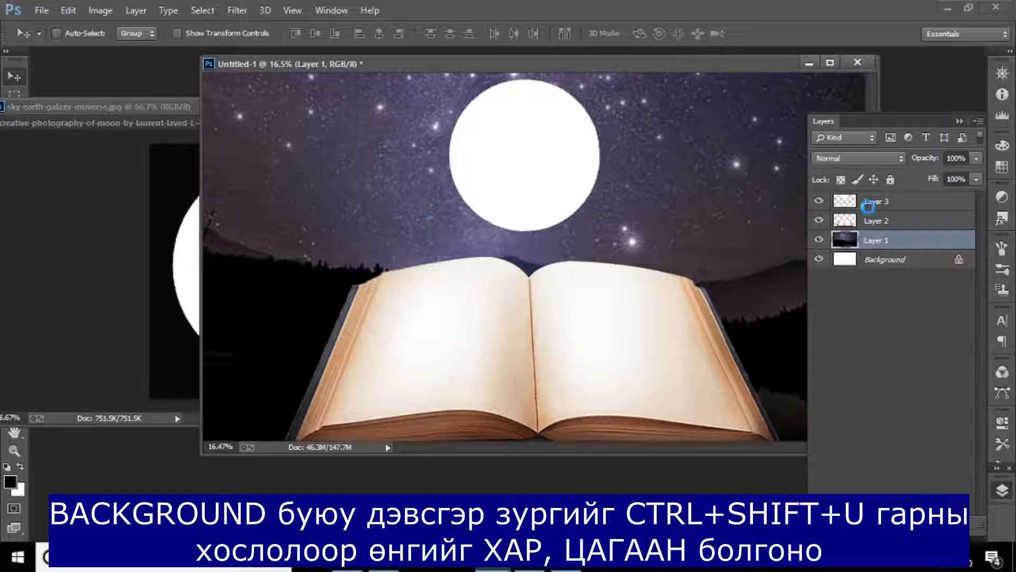
key(ctrl+shift+u)
key(ctrl+l)
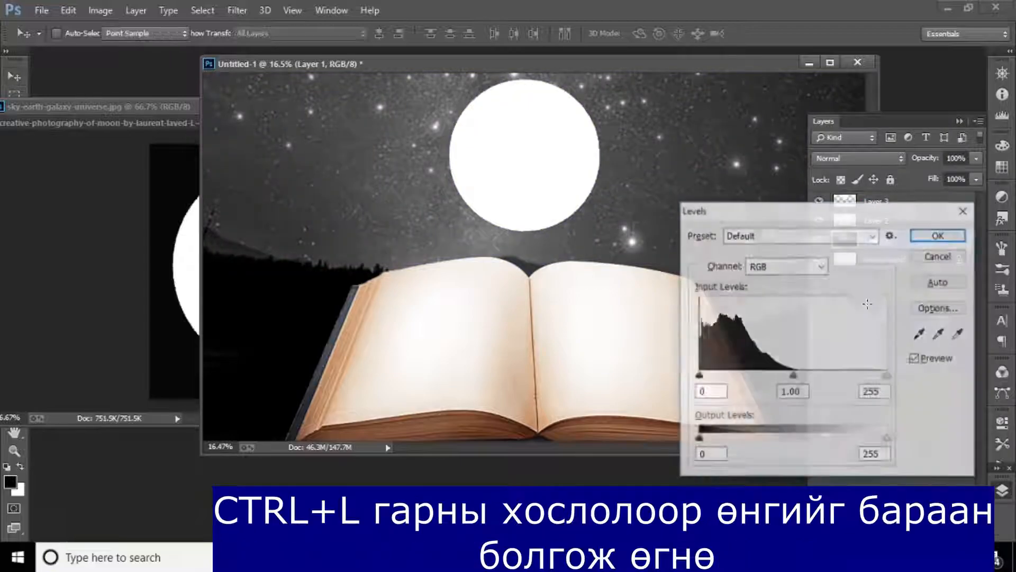
drag(793, 374, 829, 375)
click(940, 234)
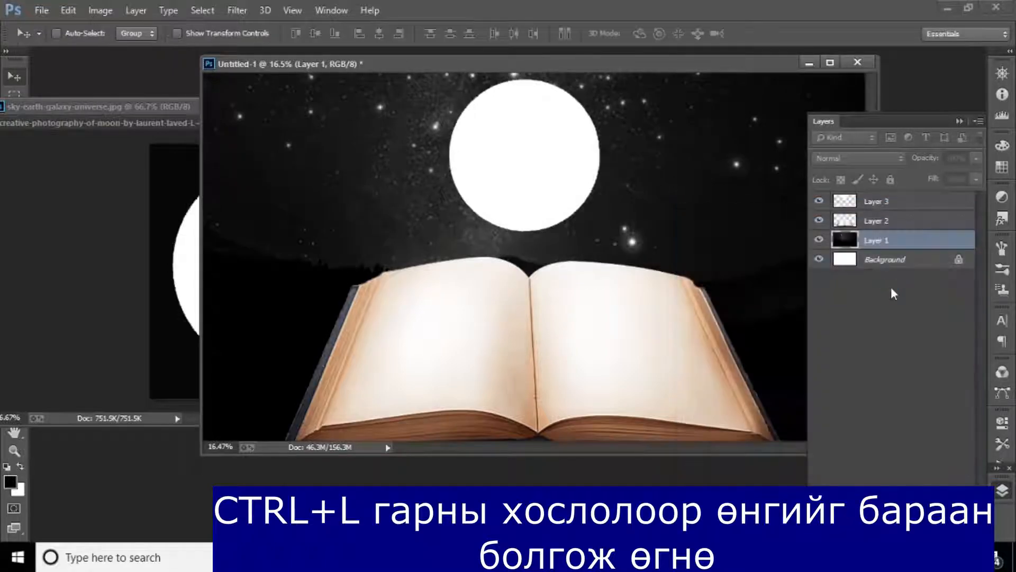
Step: Desaturate the book on Layer 2 and set its Levels midtone input to 0.48
click(906, 222)
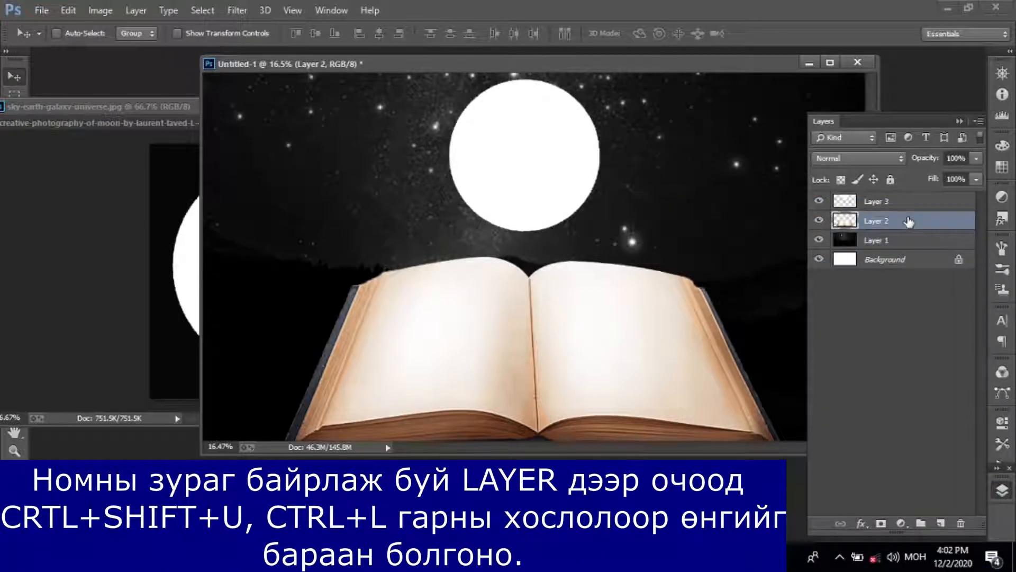
key(ctrl+l)
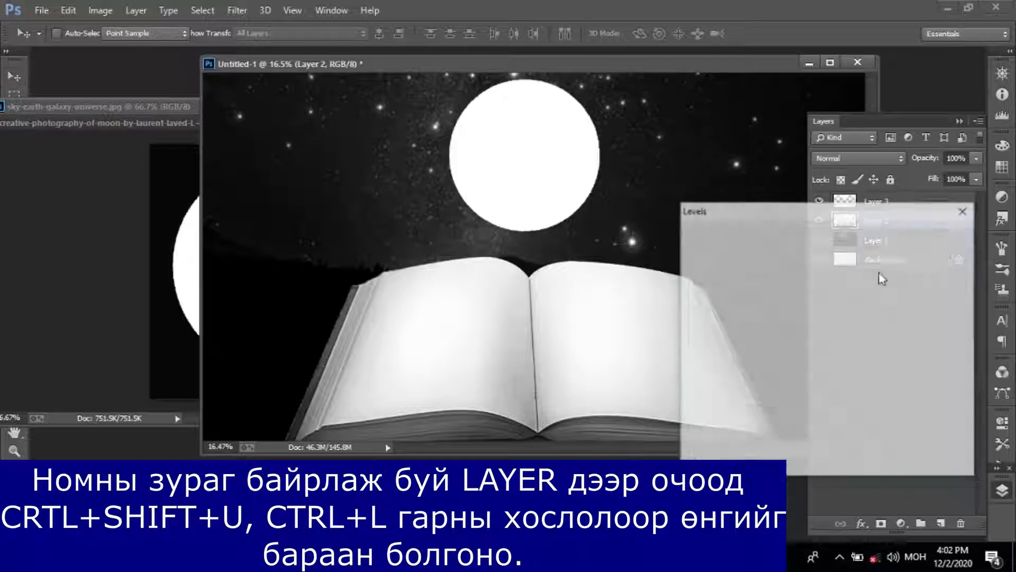
drag(793, 376, 832, 387)
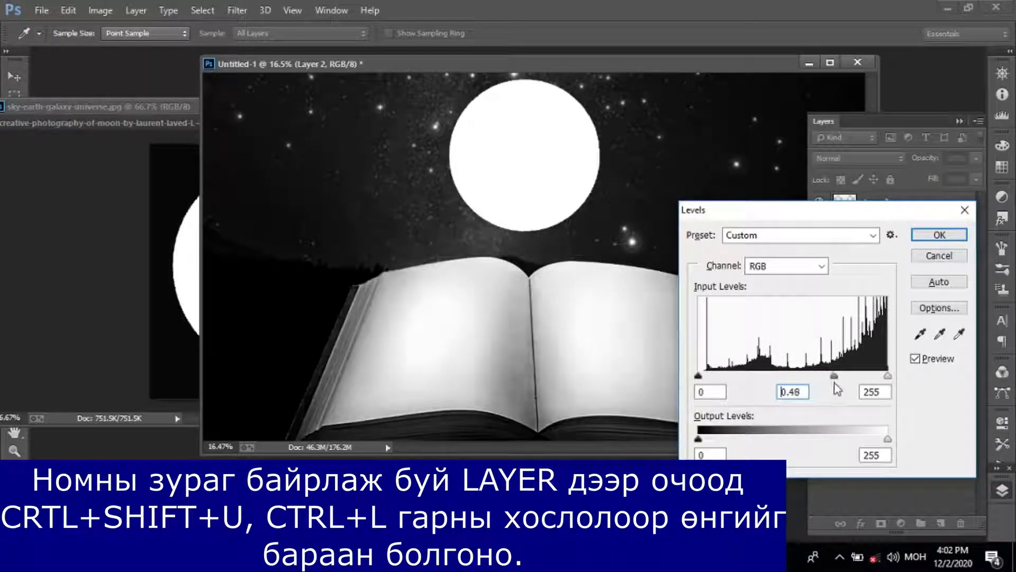
key(Return)
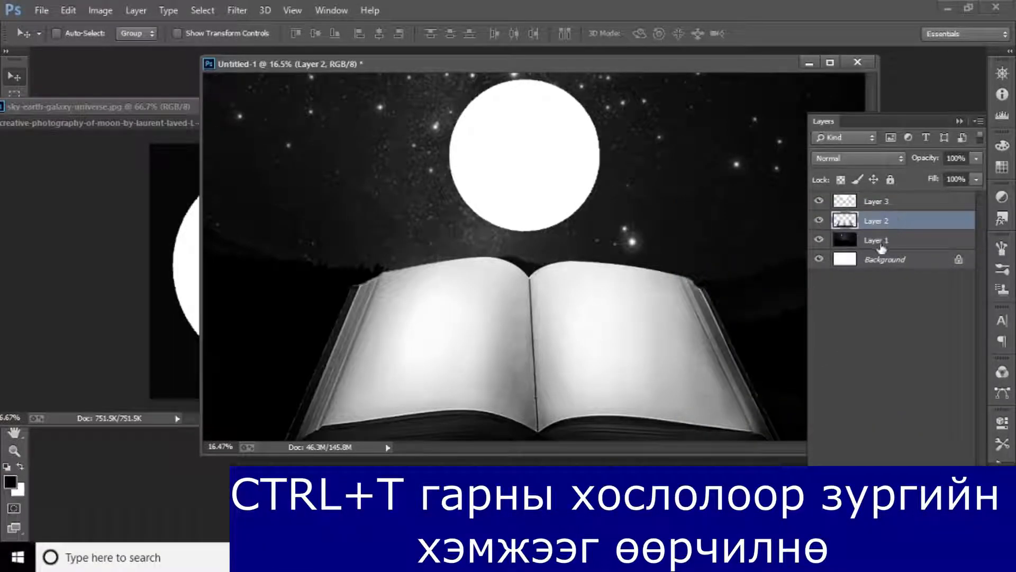
Step: Shrink the moon on Layer 3 slightly and recentre it above the book
click(906, 201)
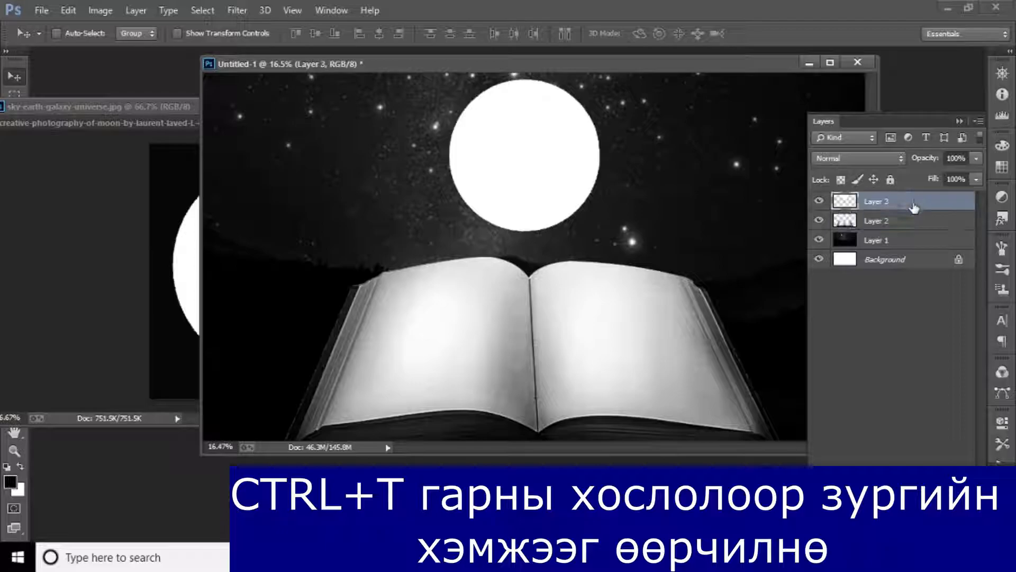
key(ctrl+t)
drag(601, 228, 583, 205)
drag(531, 176, 547, 193)
key(Return)
key(Down)
key(Right)
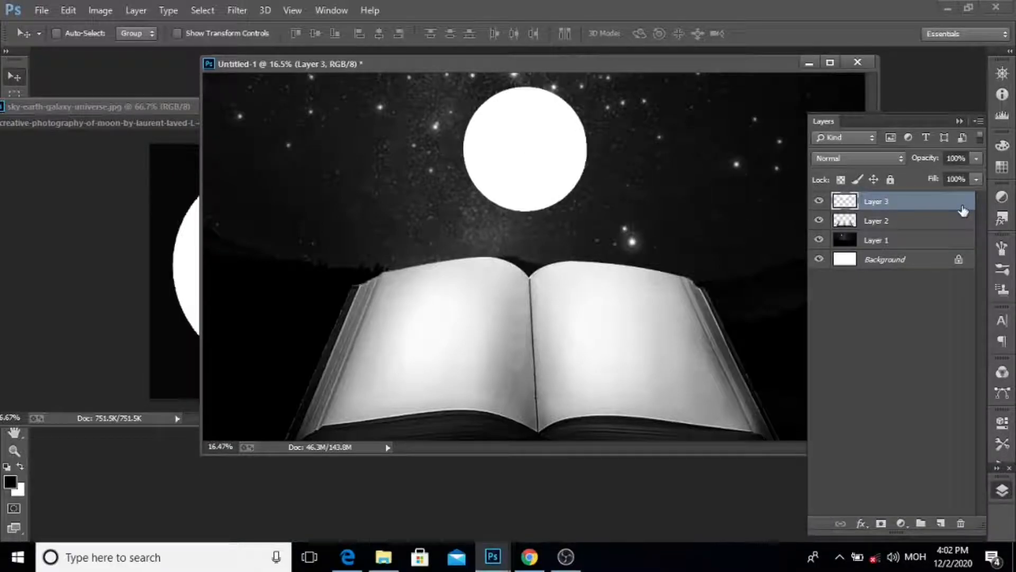
Step: Add an Outer Glow with a size of about 73 px to the moon layer
double_click(963, 211)
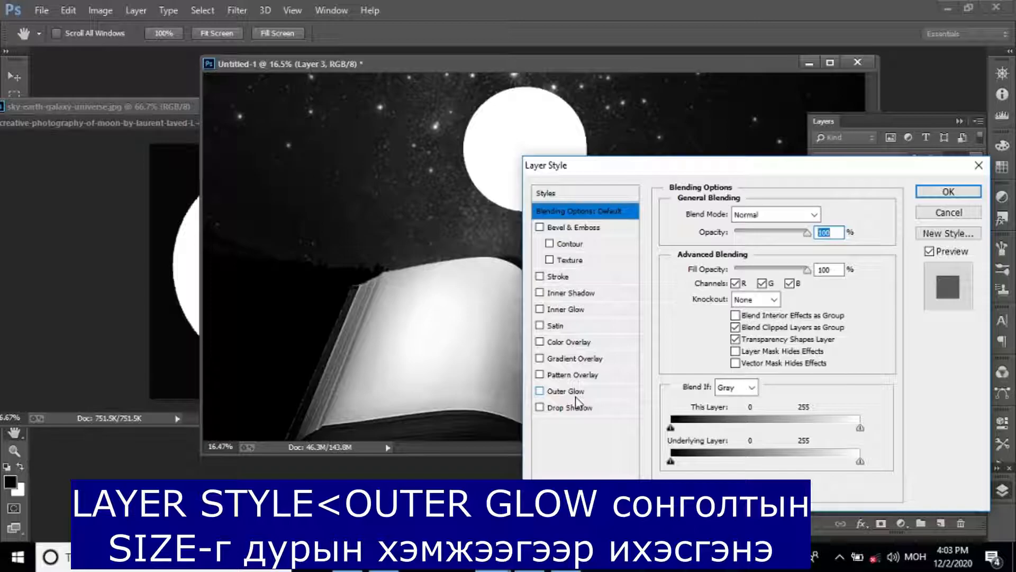
click(566, 391)
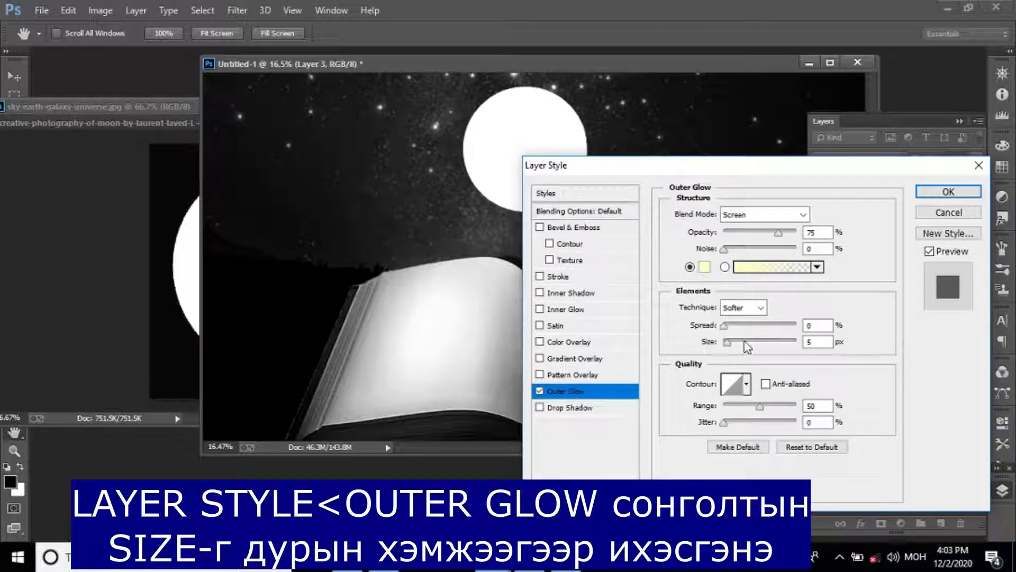
drag(745, 342, 751, 342)
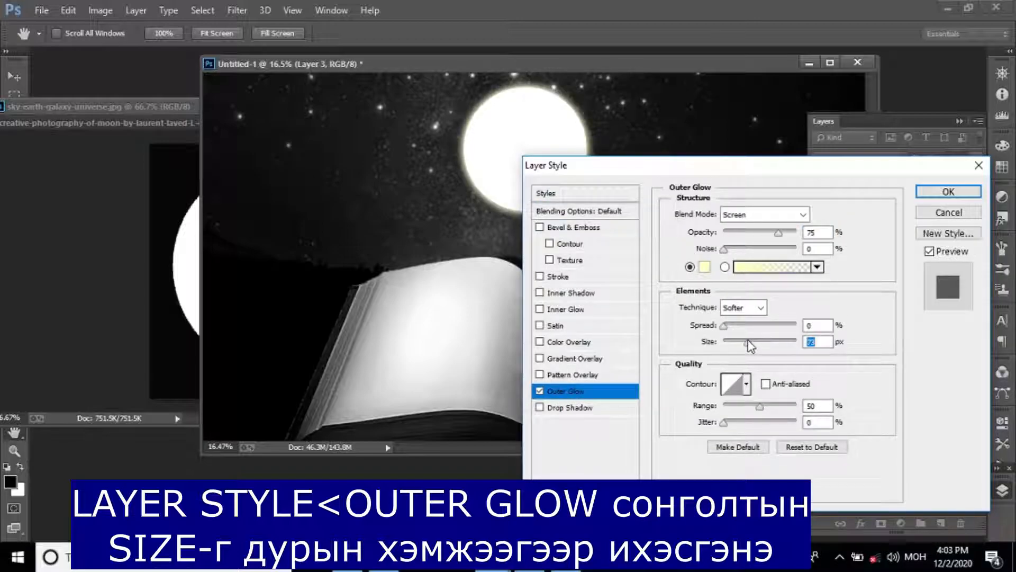
click(949, 192)
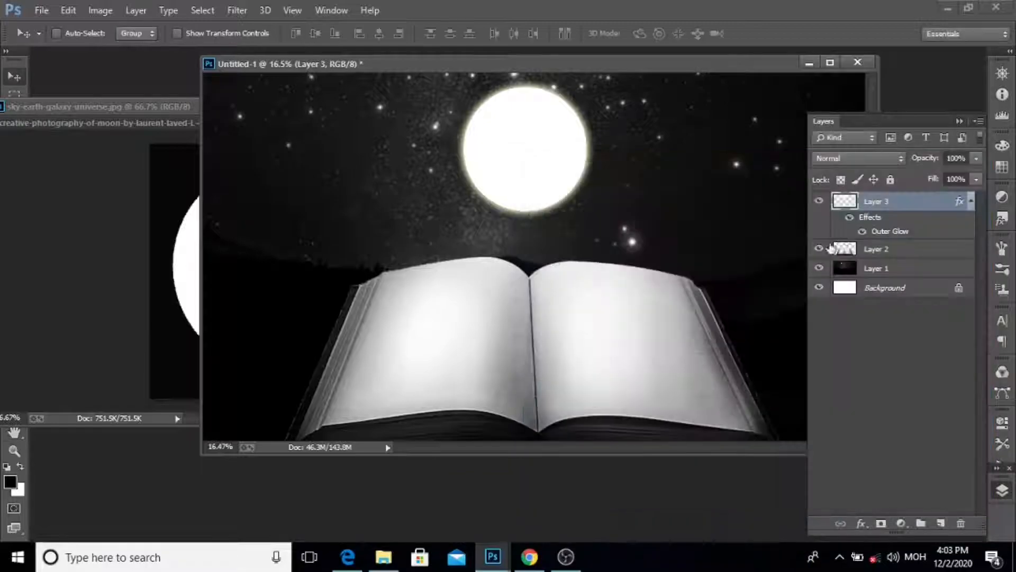
Step: Copy the silhouette of the painter on a ladder from the moon photography TIF into the book composition
click(192, 250)
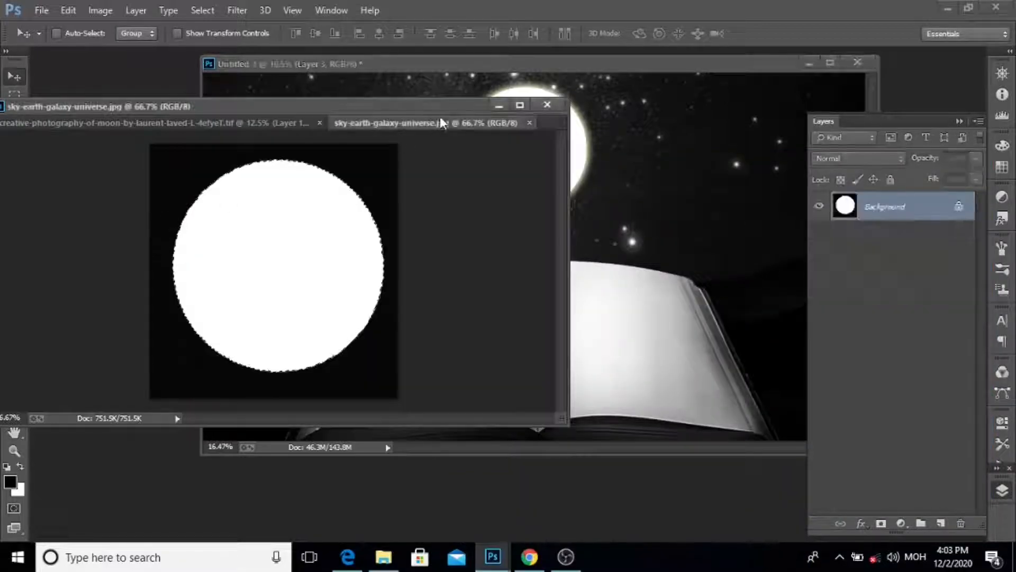
click(532, 119)
drag(245, 301, 499, 260)
Step: Scale the painter silhouette to about 75% and stand the ladder on the book with the brush over the moon
key(ctrl+t)
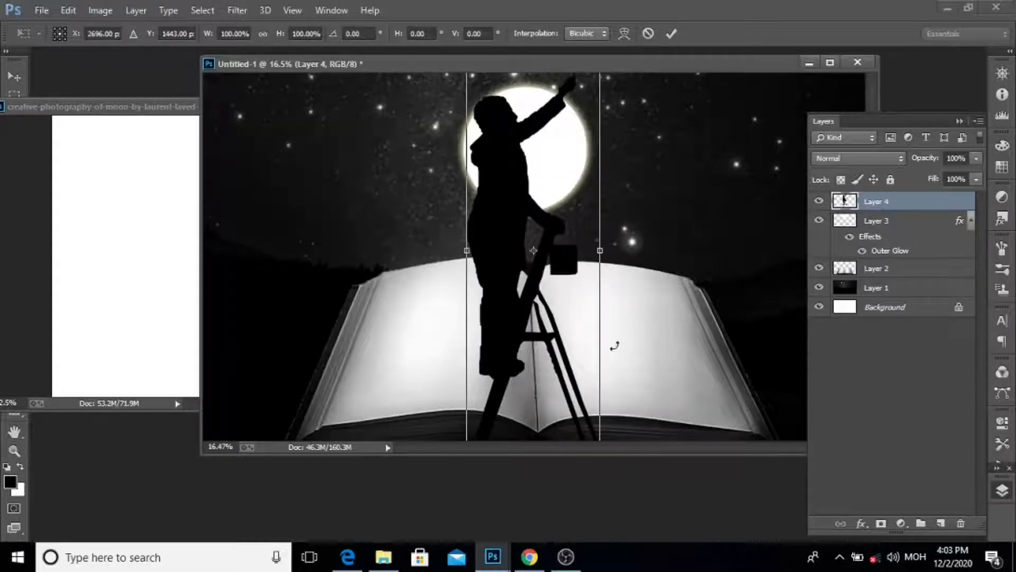
key(ctrl+minus)
drag(585, 400, 559, 339)
drag(543, 294, 556, 328)
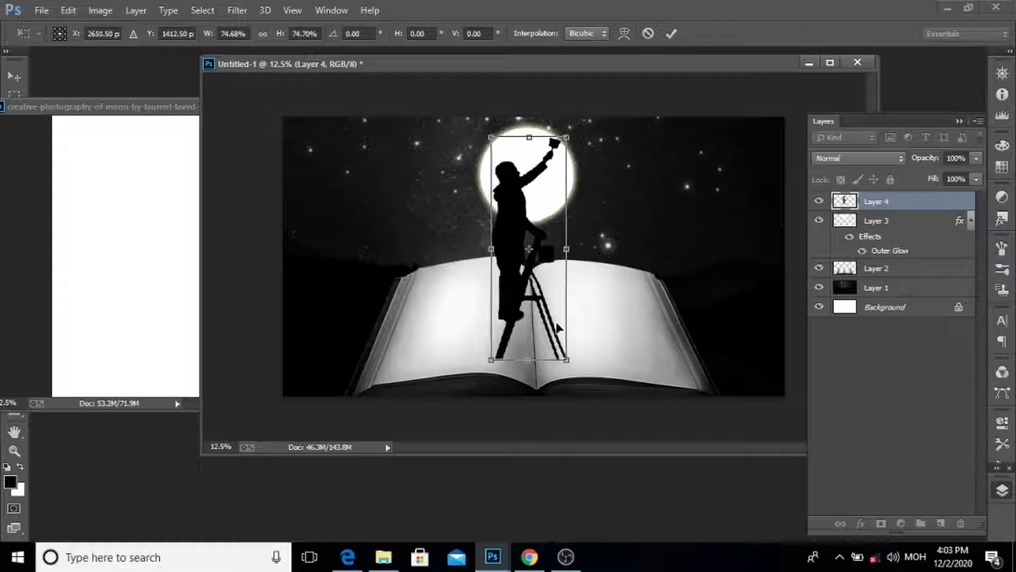
key(Return)
scroll(563, 311, up, 3)
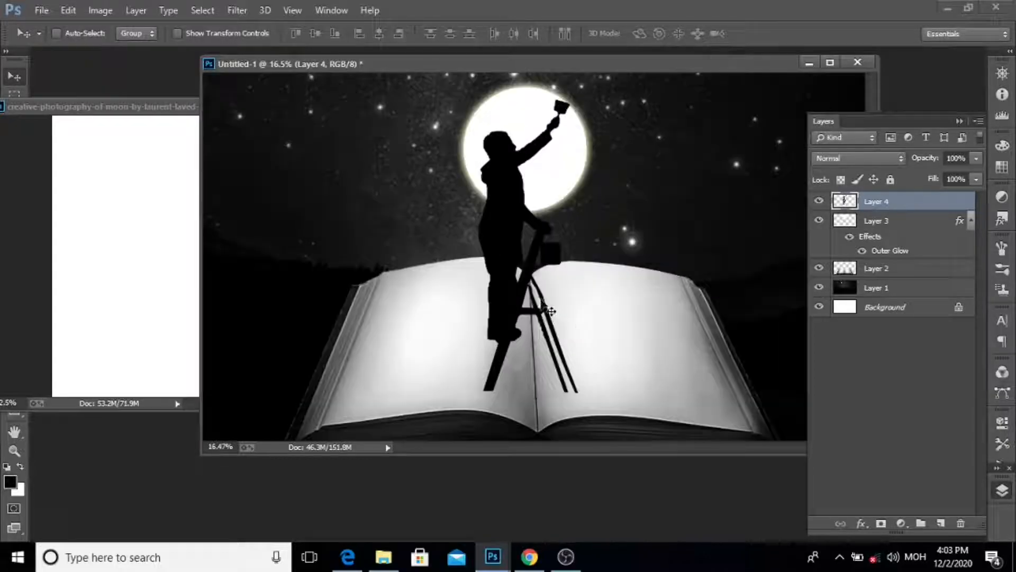
Step: Select the moon on Layer 3 and nudge it slightly down and to the right behind the painter
right_click(550, 178)
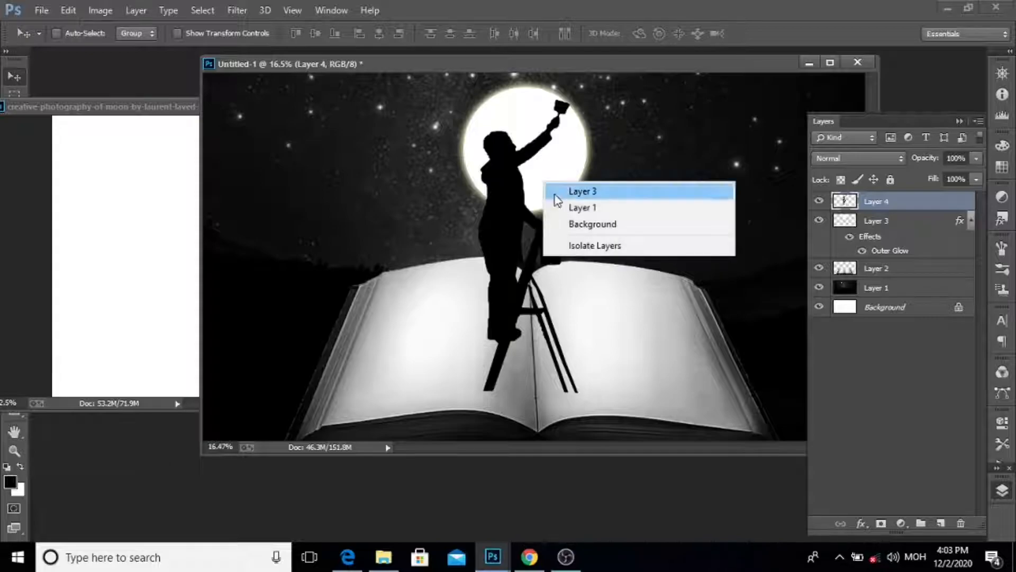
click(563, 196)
key(shift+Down)
key(shift+Down)
key(shift+Down)
key(shift+Down)
key(shift+Down)
key(shift+Down)
key(shift+Right)
key(shift+Right)
key(shift+Right)
key(shift+Right)
key(shift+Right)
key(shift+Right)
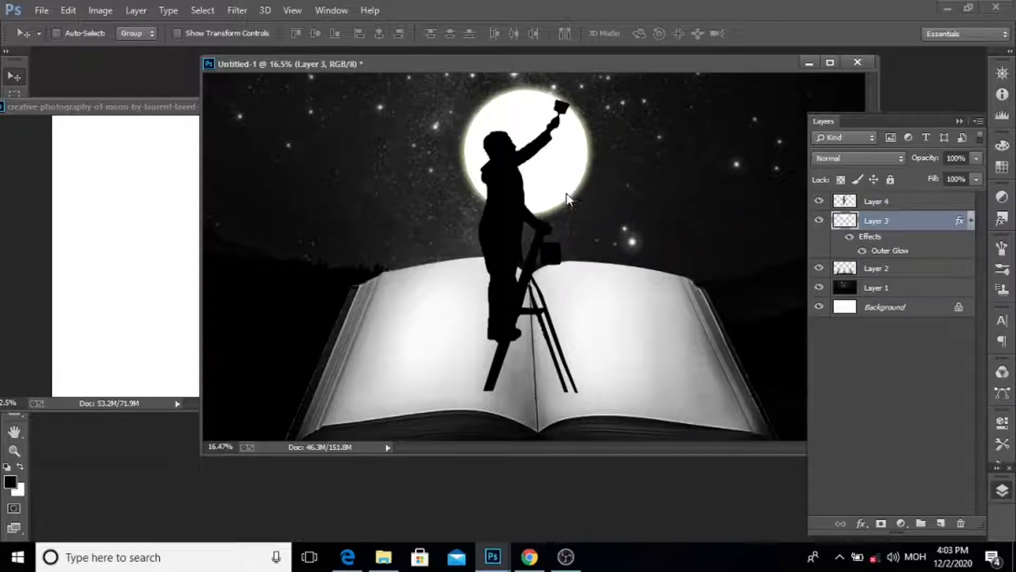
Step: Nudge the moon on Layer 3 further down and to the right behind the painter's brush arm
key(shift+Down)
key(shift+Down)
key(shift+Down)
key(shift+Down)
key(shift+Down)
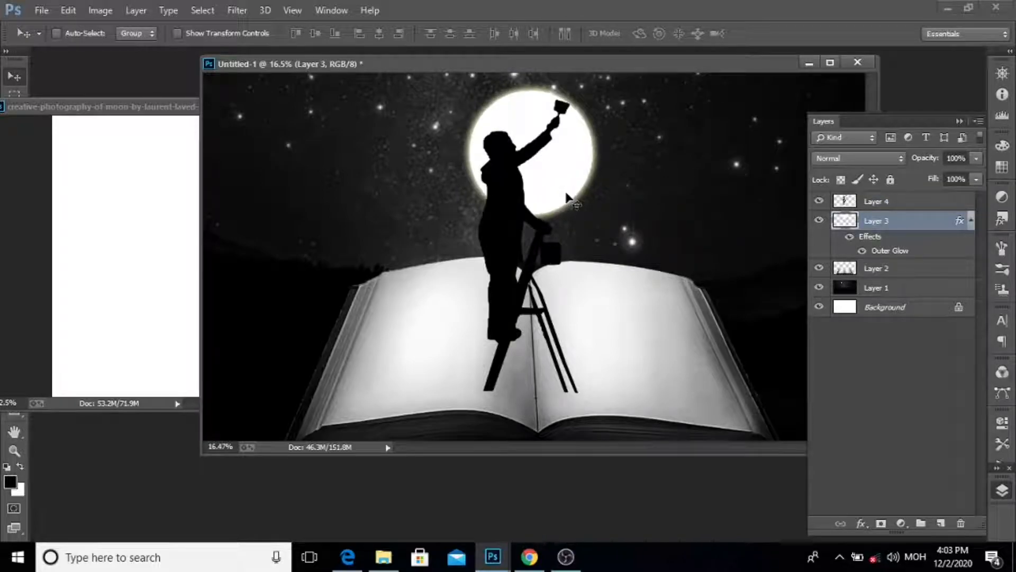
key(shift+Right)
key(shift+Right)
key(shift+Right)
key(shift+Right)
key(shift+Right)
key(shift+Right)
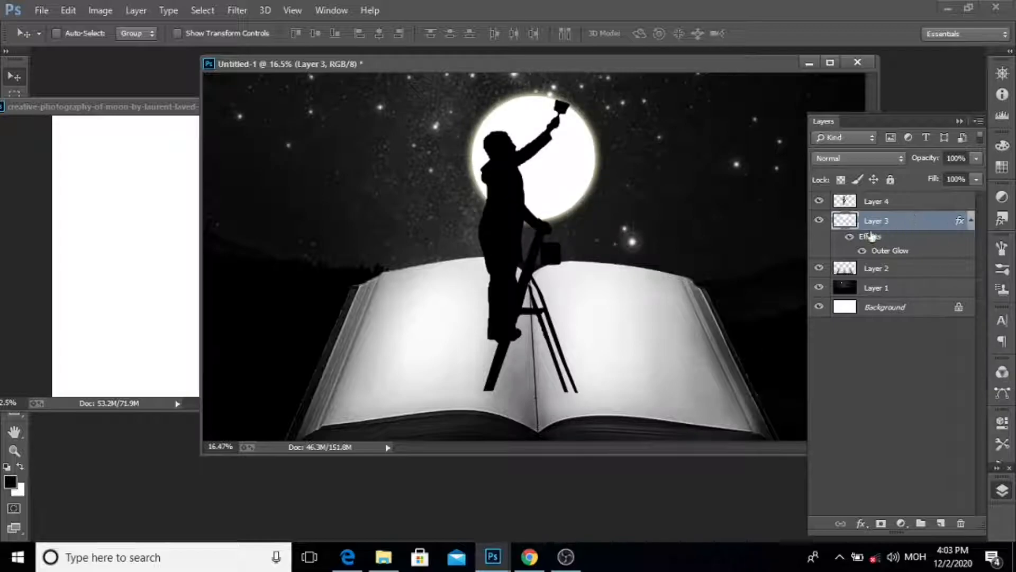
Step: Duplicate the book on Layer 2 and fill the duplicate's outline with solid black
click(885, 269)
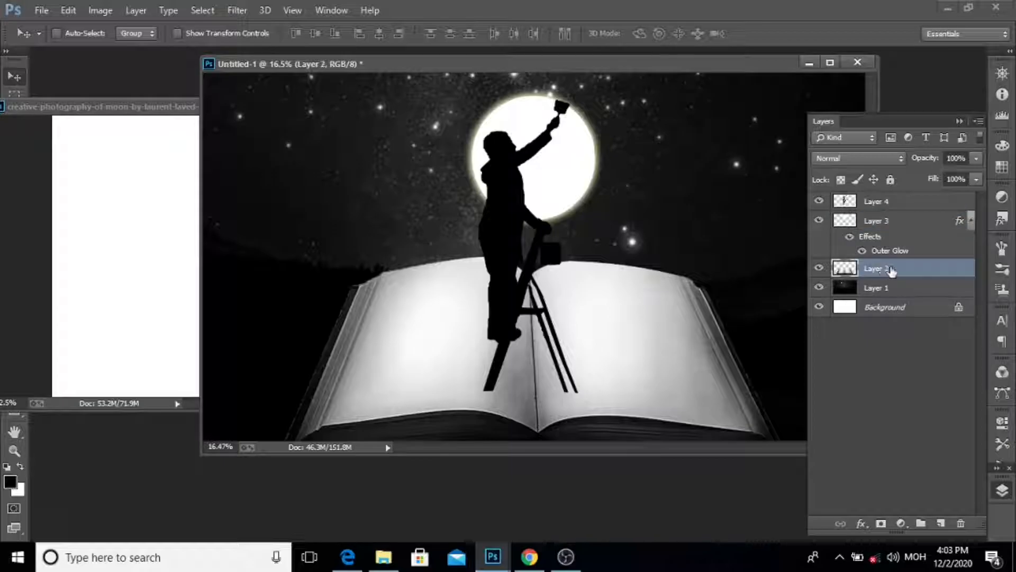
key(ctrl+j)
ctrl+click(846, 268)
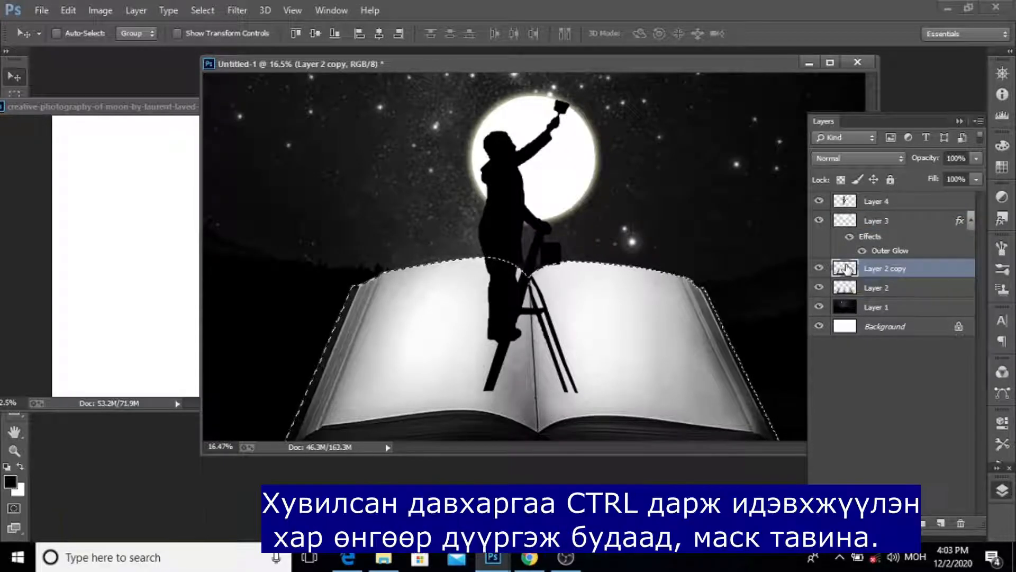
key(alt+BackSpace)
key(ctrl+d)
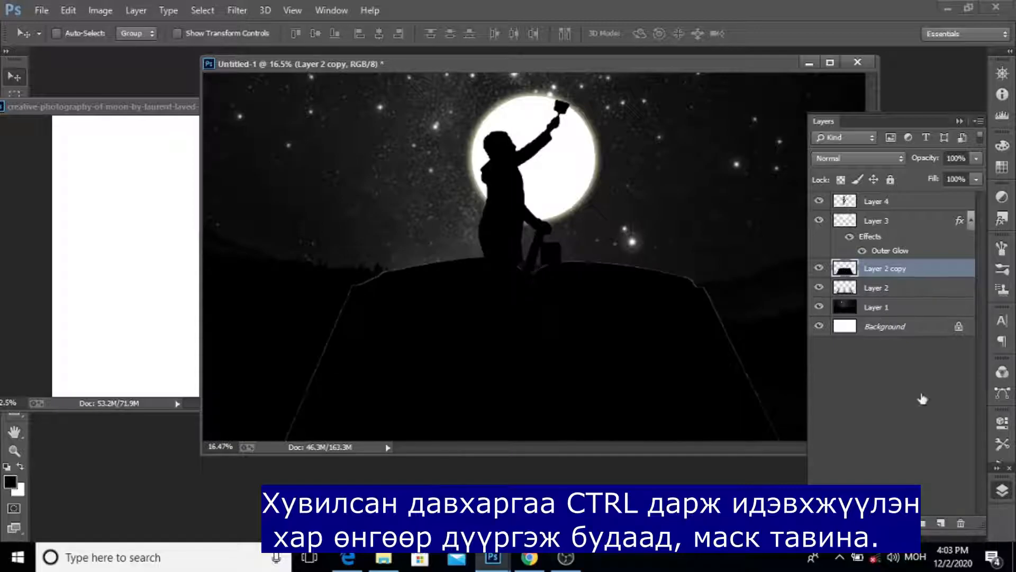
Step: Add a layer mask to the black book copy and invert it to hide the black fill
click(880, 523)
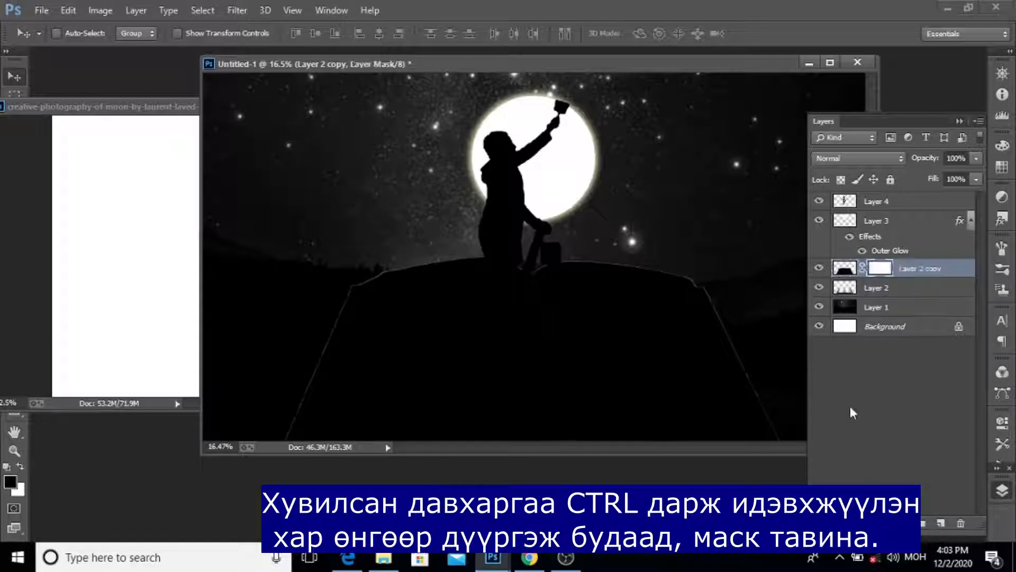
key(ctrl+i)
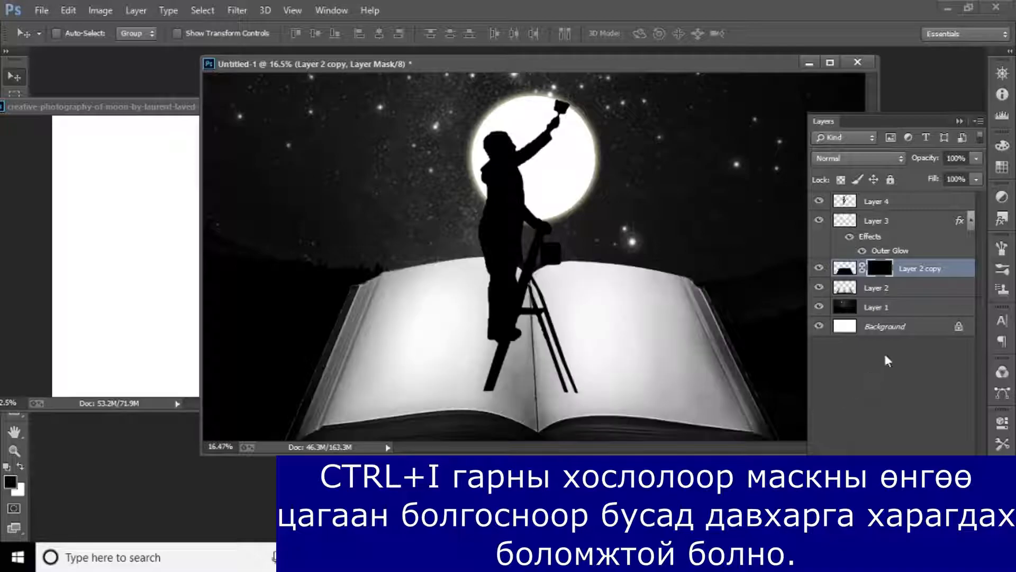
Step: Paint white on the book copy's mask with a large soft brush at 70% opacity to shadow the pages' outer sides and lower edge
key(b)
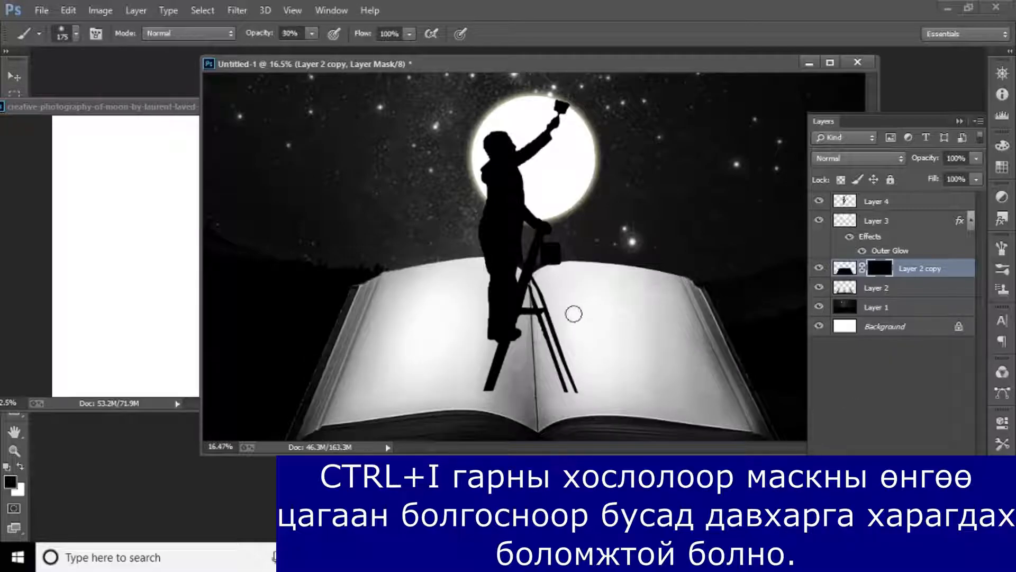
key(bracketright)
key(bracketright)
key(bracketright)
key(bracketright)
key(bracketright)
key(bracketright)
key(bracketright)
key(bracketright)
key(bracketright)
key(bracketright)
key(8)
key(ctrl+minus)
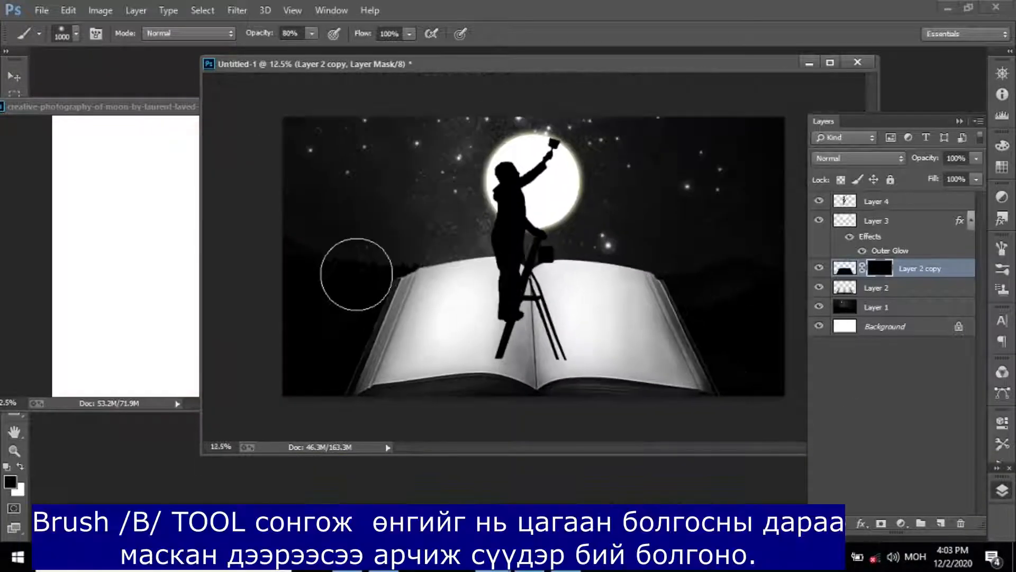
key(x)
key(7)
mouse_move(390, 268)
mouse_down()
mouse_move(371, 382)
mouse_move(385, 298)
mouse_move(454, 225)
mouse_move(355, 405)
mouse_move(730, 422)
mouse_up()
drag(375, 431, 698, 416)
key(bracketright)
key(bracketright)
drag(641, 226, 727, 351)
key(bracketright)
key(bracketright)
mouse_move(667, 256)
mouse_down()
mouse_move(775, 407)
mouse_move(741, 391)
mouse_up()
mouse_move(386, 236)
mouse_down()
mouse_move(384, 297)
mouse_move(411, 273)
mouse_up()
Step: Lightly shade the middle of the book pages on the mask in white at 20% opacity, reducing the brush to 800 px
key(2)
key(bracketleft)
key(bracketleft)
key(bracketleft)
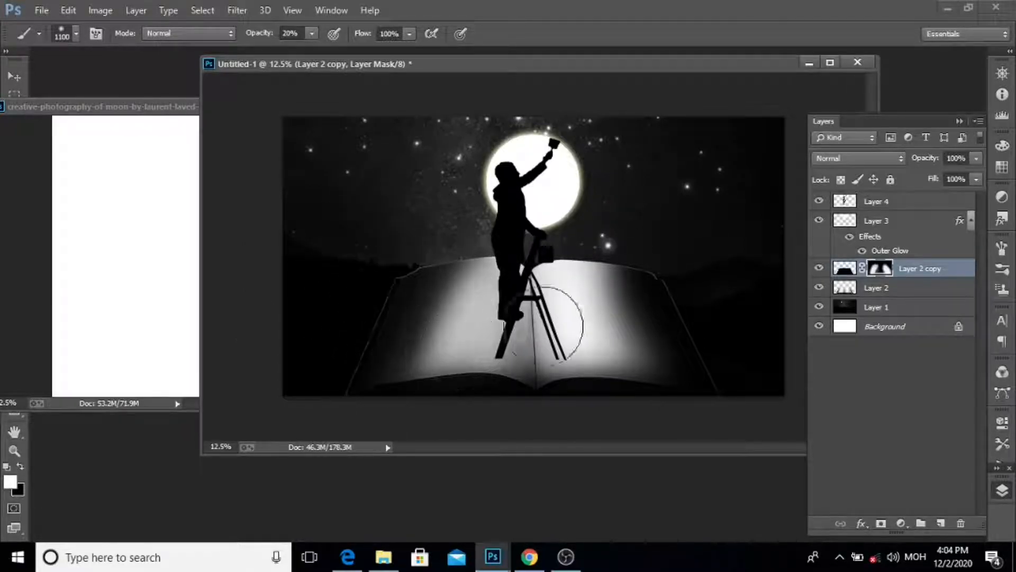
key(ctrl+plus)
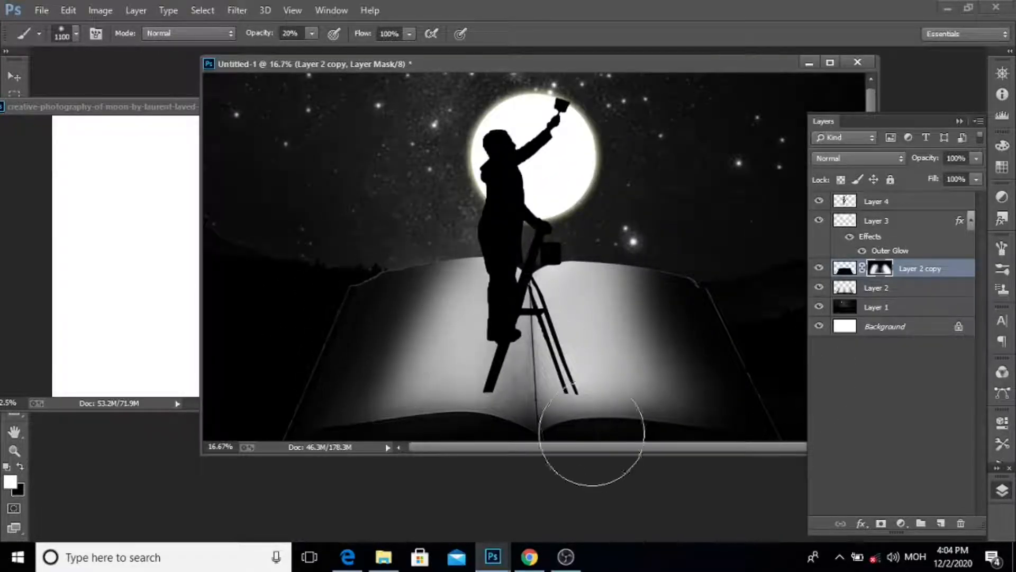
key(bracketleft)
key(bracketleft)
key(bracketleft)
key(ctrl+plus)
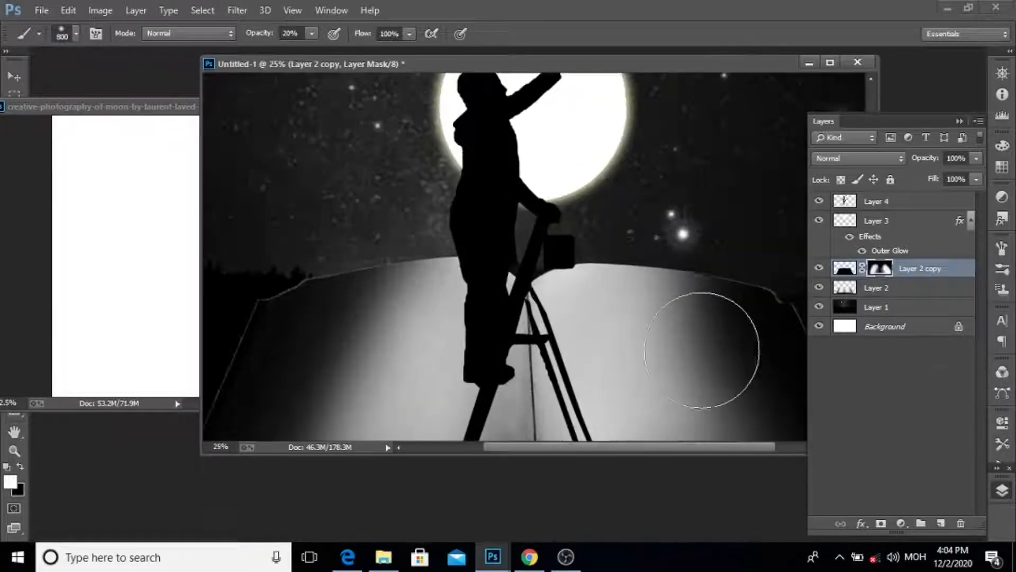
Step: Outline the ladder below the bucket on Layer 4 with the Polygonal Lasso and copy it to a new layer
scroll(702, 350, down, 3)
click(911, 200)
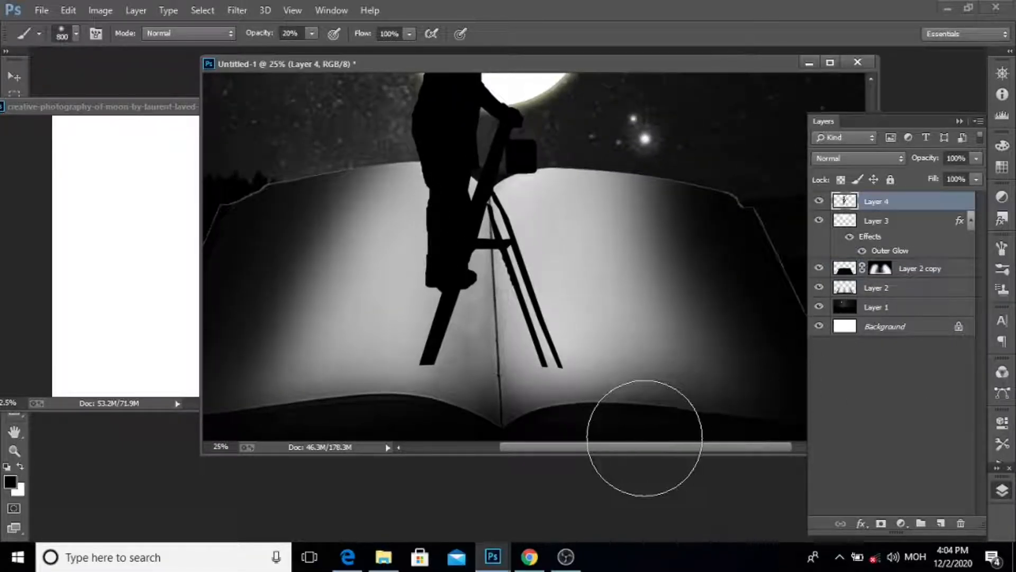
key(x)
key(l)
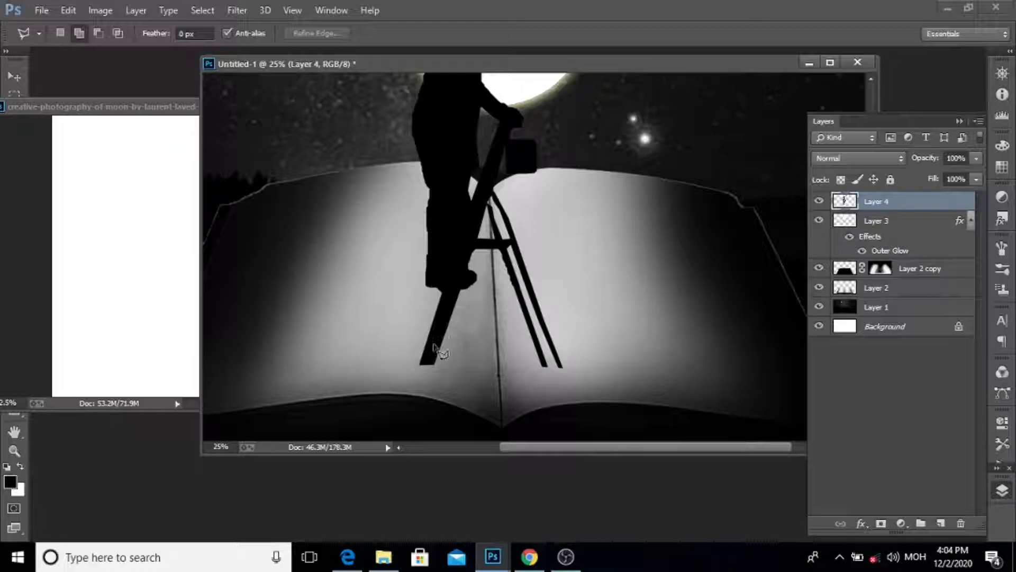
click(421, 340)
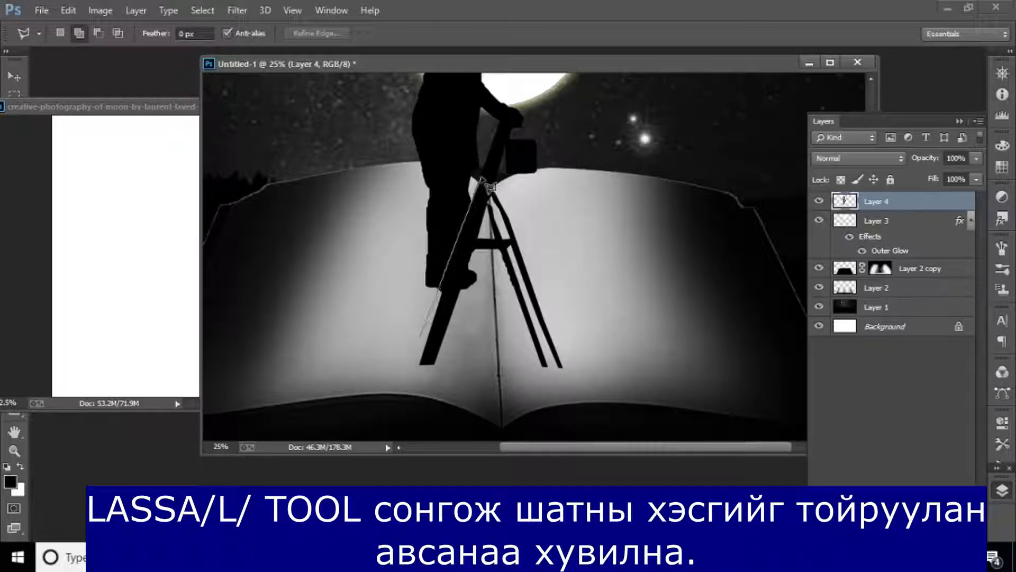
click(522, 188)
click(583, 368)
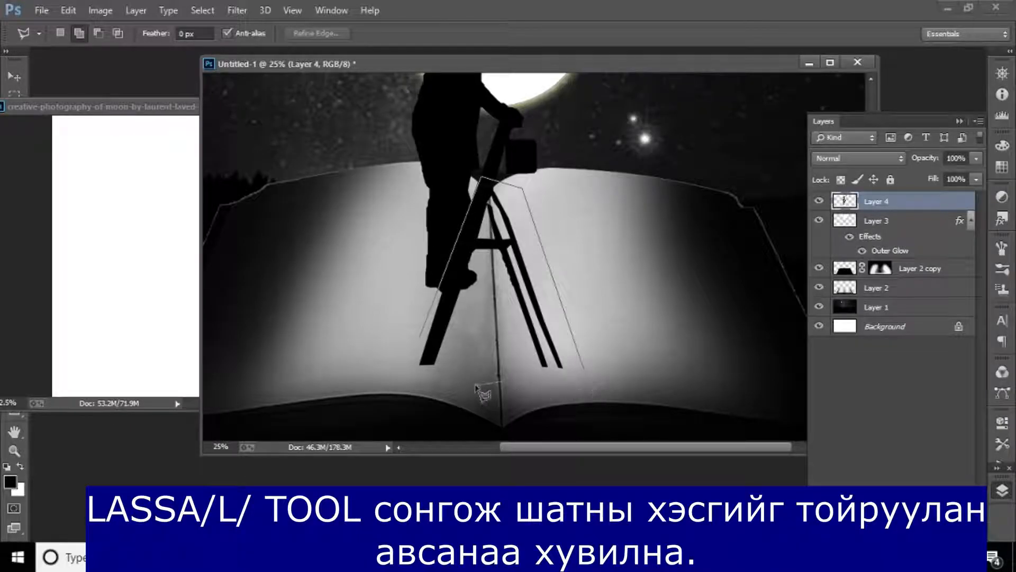
click(422, 339)
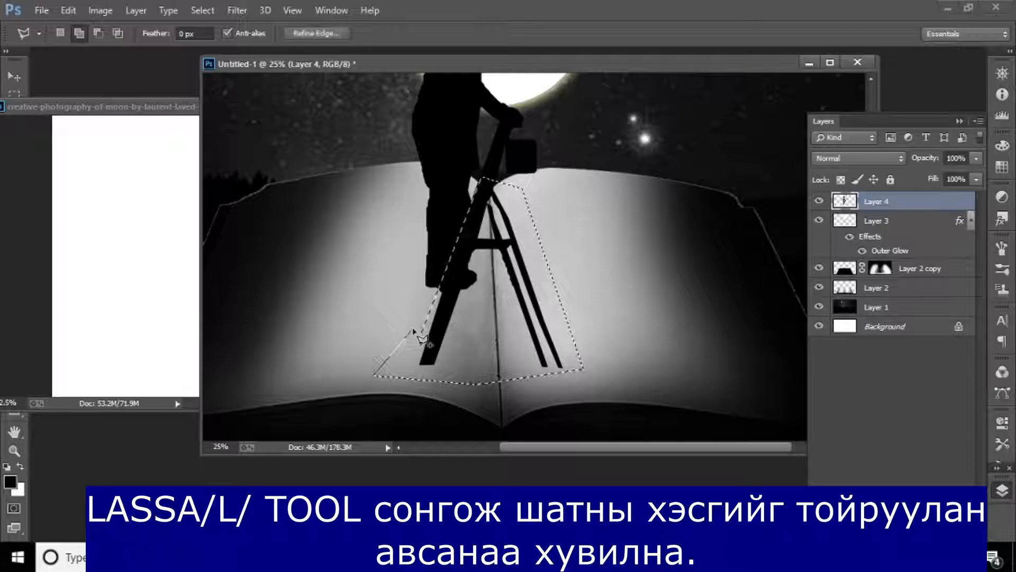
key(ctrl+j)
Step: Flip the ladder copy vertically and move it down so it meets the ladder's feet as a reflection
key(ctrl+t)
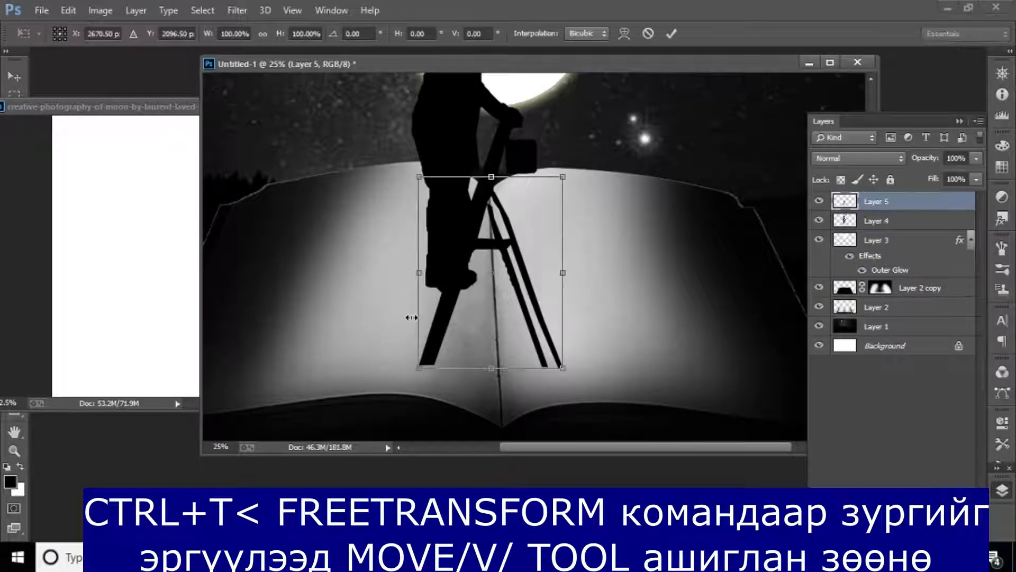
right_click(517, 287)
click(562, 523)
drag(534, 317, 527, 486)
drag(535, 377, 541, 391)
key(Up)
key(Up)
key(Up)
key(Up)
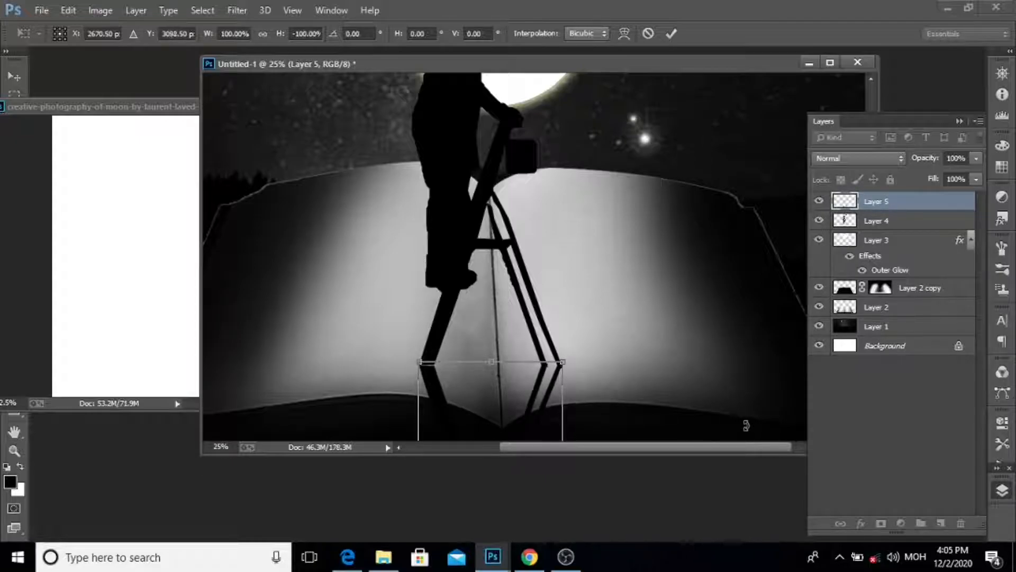
key(Return)
Step: Lower the opacity of the ladder reflection layer to 73%
key(l)
click(977, 157)
drag(963, 180, 956, 175)
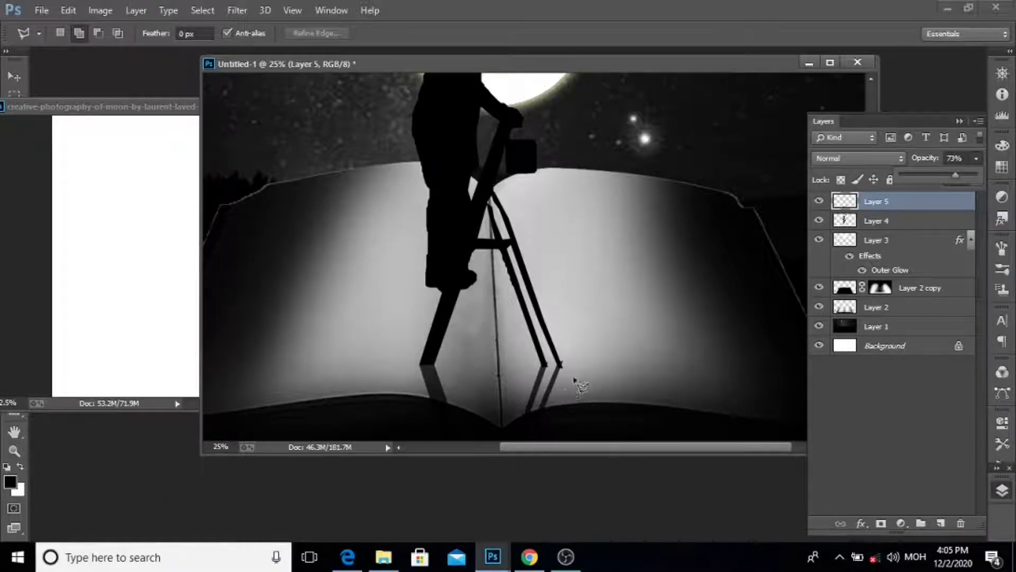
key(v)
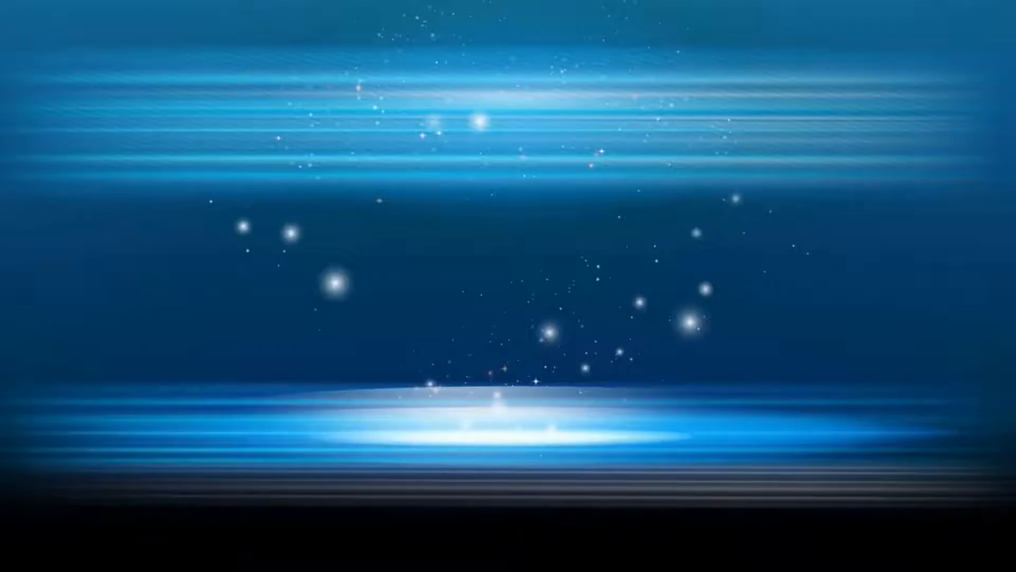